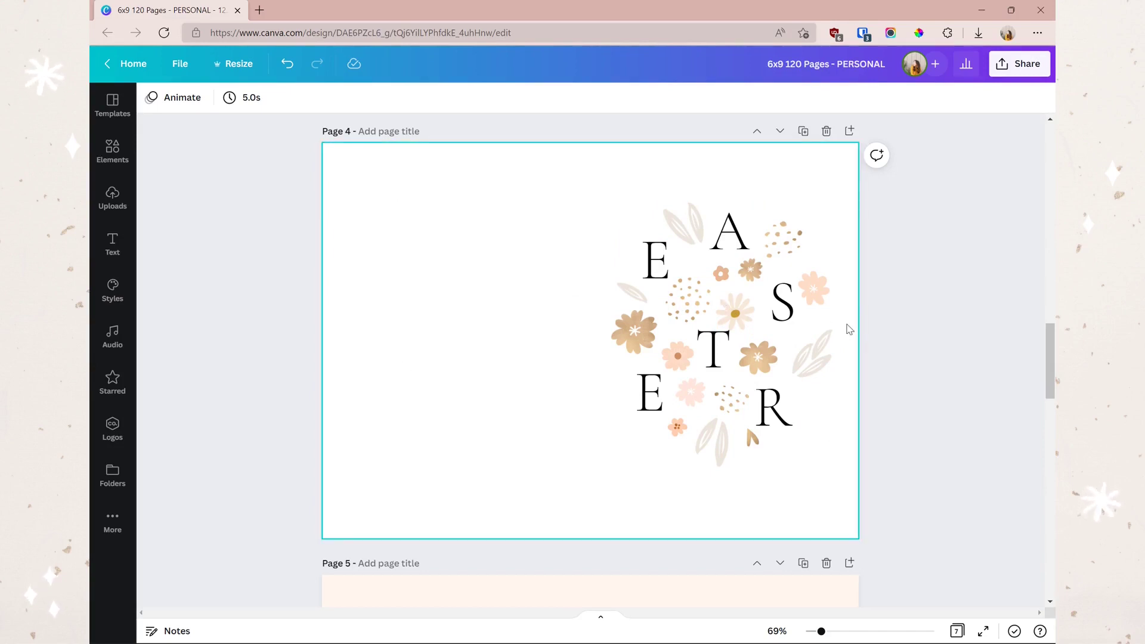
# Look through the Easter cover designs on pages 4 to 6 and check the PDF Print download settings
pyautogui.scroll(-5, 849, 329)
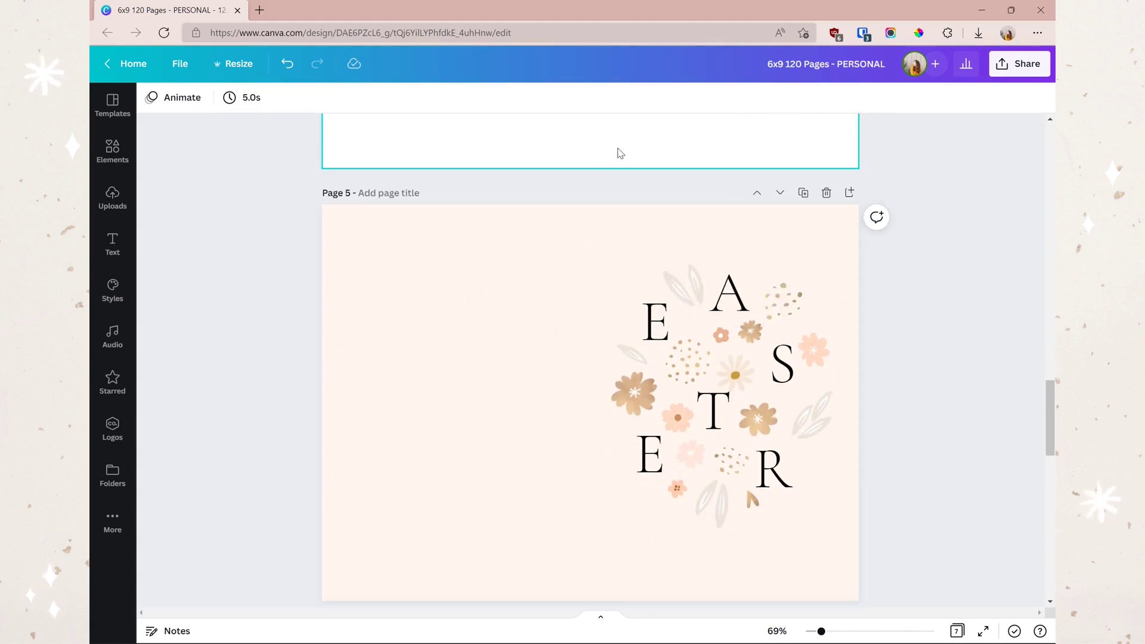
pyautogui.scroll(-5, 540, 241)
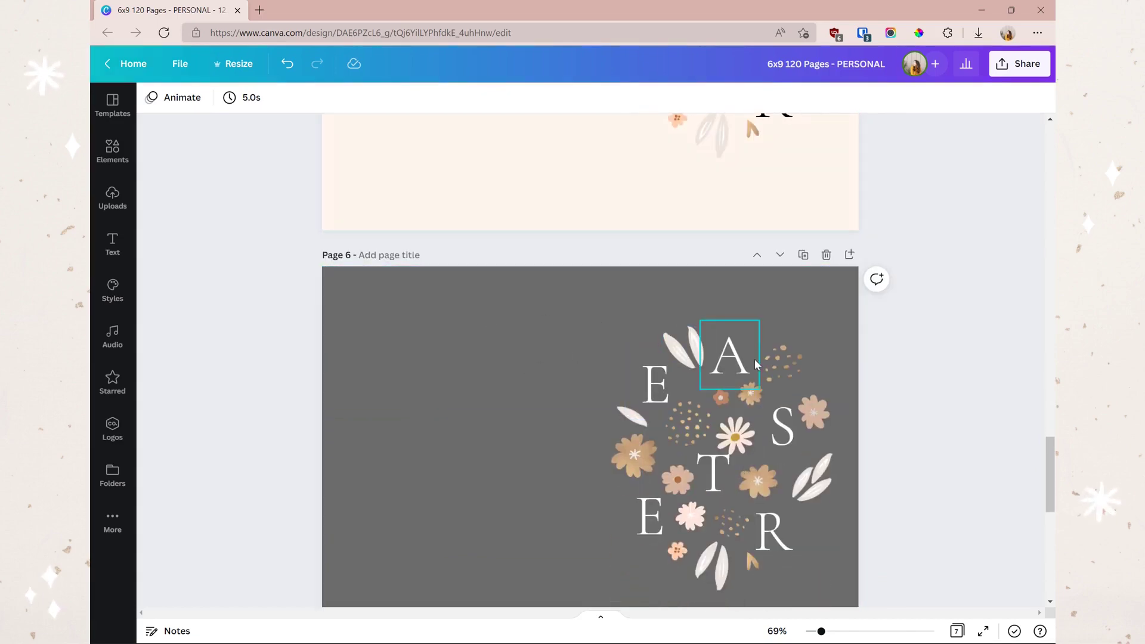
pyautogui.scroll(8, 710, 412)
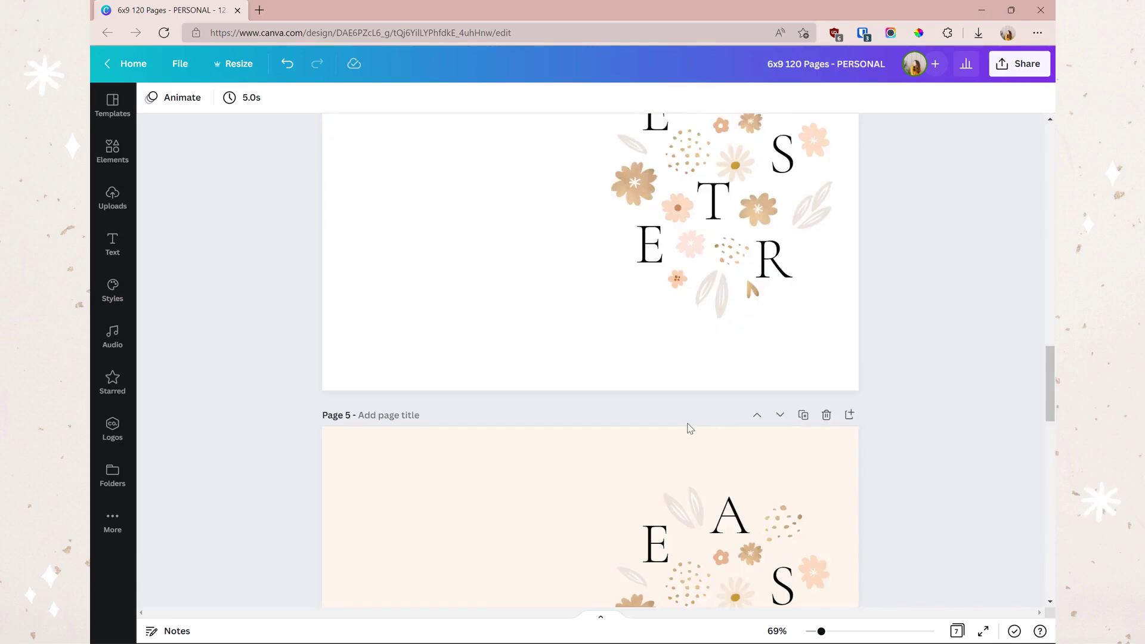
pyautogui.click(1016, 70)
pyautogui.click(947, 375)
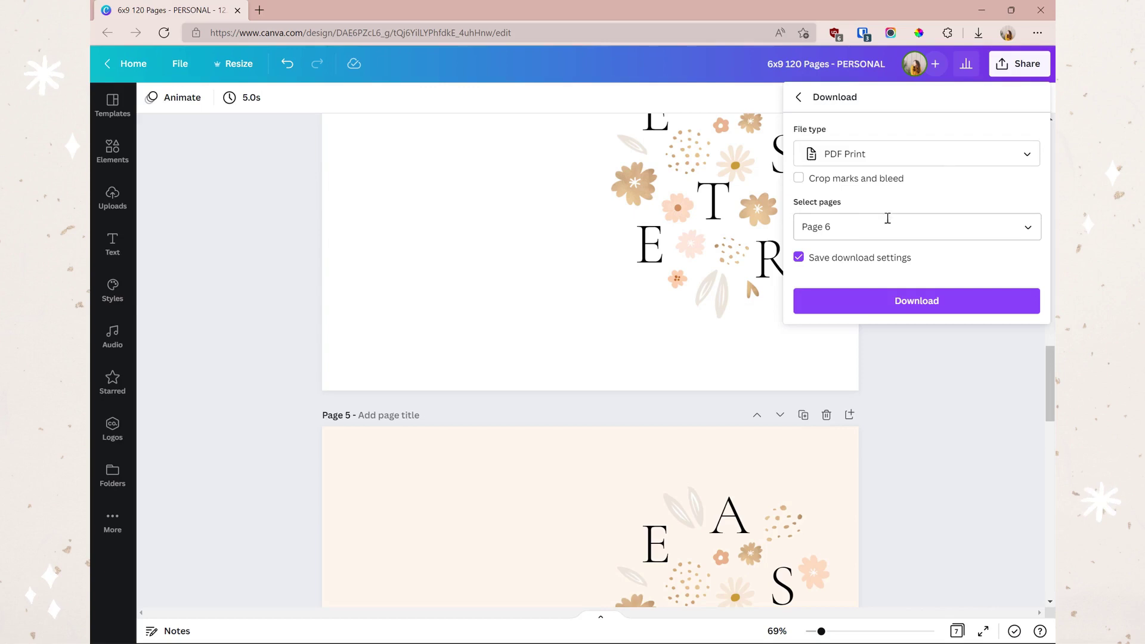
pyautogui.click(891, 401)
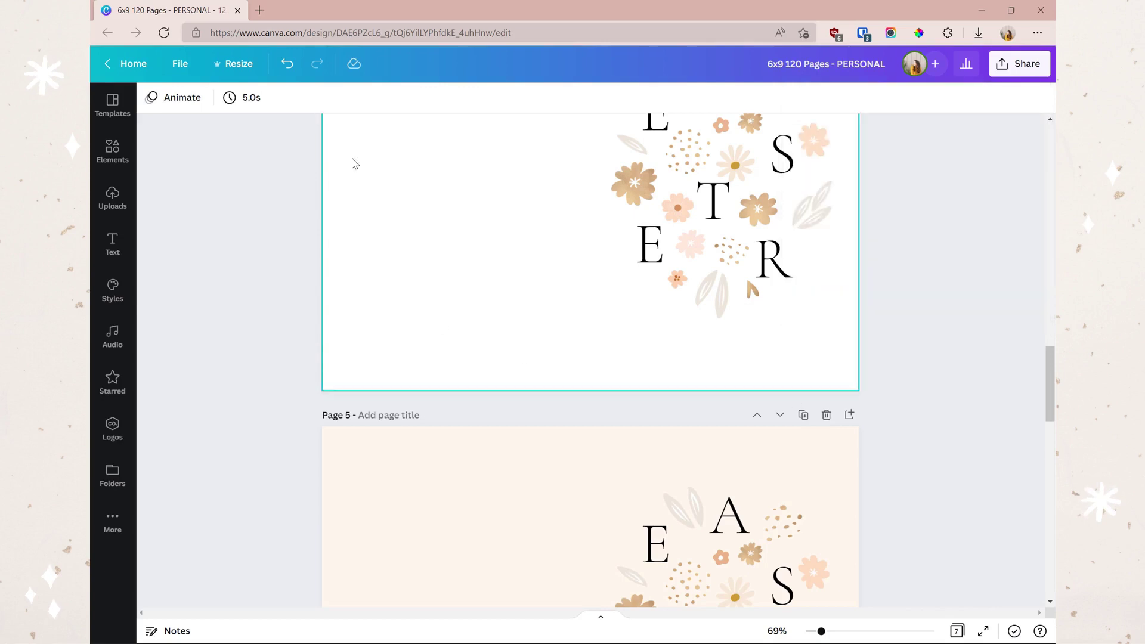
# Open kdp.amazon.com in a new browser tab
pyautogui.click(259, 10)
pyautogui.write('kdp.amazon.com')
pyautogui.press('Return')
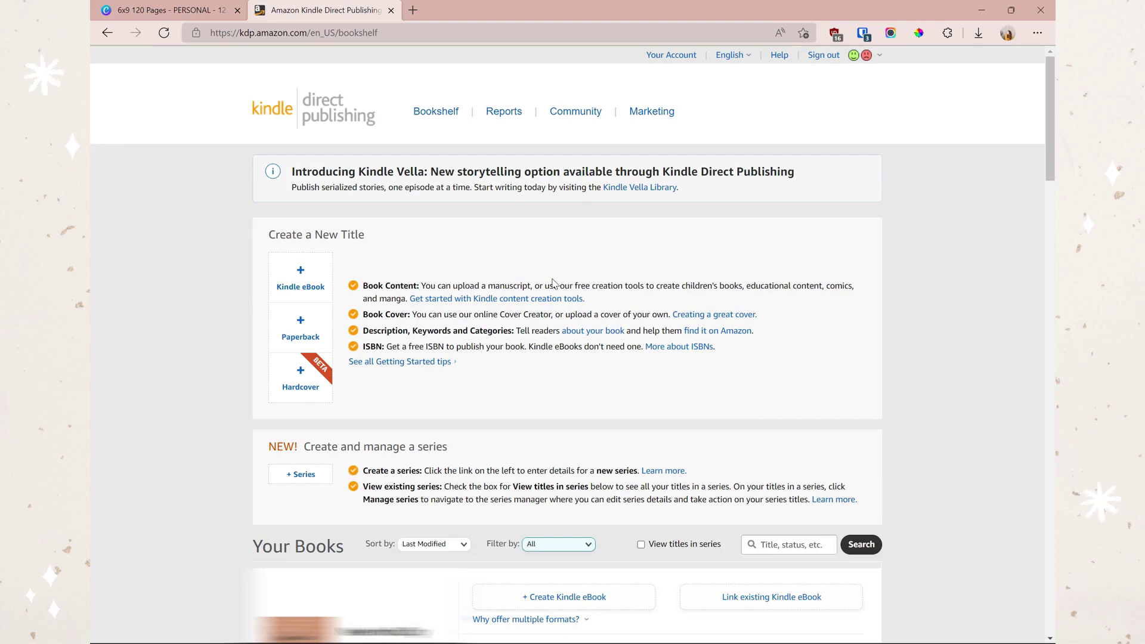
# Open three new paperback setup forms from the KDP bookshelf, each in its own browser tab
pyautogui.rightClick(313, 325)
pyautogui.click(338, 341)
pyautogui.rightClick(324, 335)
pyautogui.click(358, 341)
pyautogui.rightClick(323, 336)
pyautogui.click(357, 341)
pyautogui.click(303, 333)
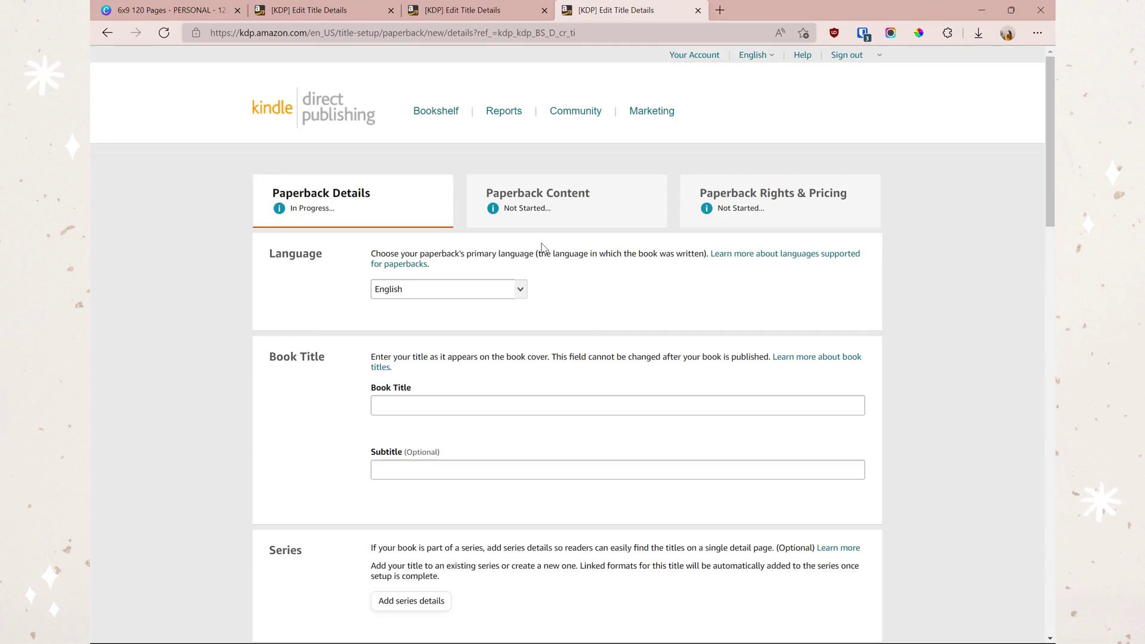
# In the first paperback form, enter the title "Easter Notebook" and the subtitle "Cute Easter Gift, 6x9 120 Pages"
pyautogui.hotkey('ctrl', '2')
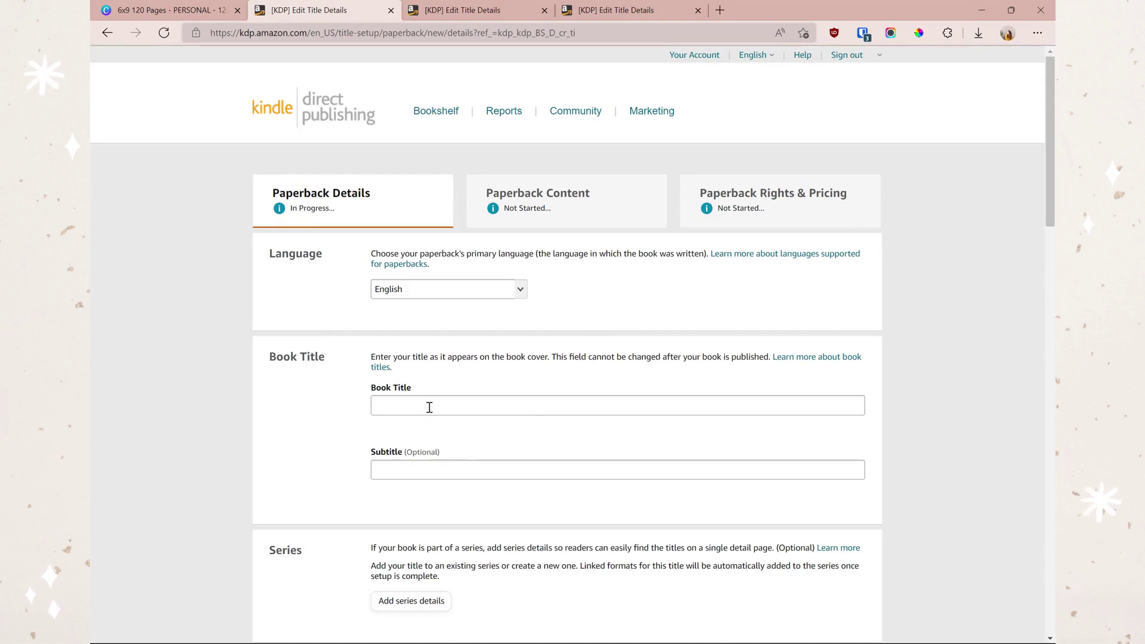
pyautogui.click(456, 405)
pyautogui.write('Easter Notebook')
pyautogui.press('Tab')
pyautogui.write('Cute Easter Gift , 6x9 (120 pages)')
# Fill in the primary author's first and last name with the chosen pen name
pyautogui.scroll(-7, 638, 446)
pyautogui.click(509, 372)
pyautogui.write('Bunny')
pyautogui.doubleClick(509, 370)
pyautogui.write('Egg')
pyautogui.doubleClick(721, 368)
pyautogui.write('House')
# Start the description with the bold heading "Book Details:" and a first bullet reading "Handy 6x9 size"
pyautogui.scroll(-4, 564, 289)
pyautogui.click(495, 424)
pyautogui.hotkey('ctrl', 'b')
pyautogui.write('Book Details:')
pyautogui.press('Return')
pyautogui.click(462, 360)
pyautogui.write('Handy 6x9 size')
pyautogui.press('Return')
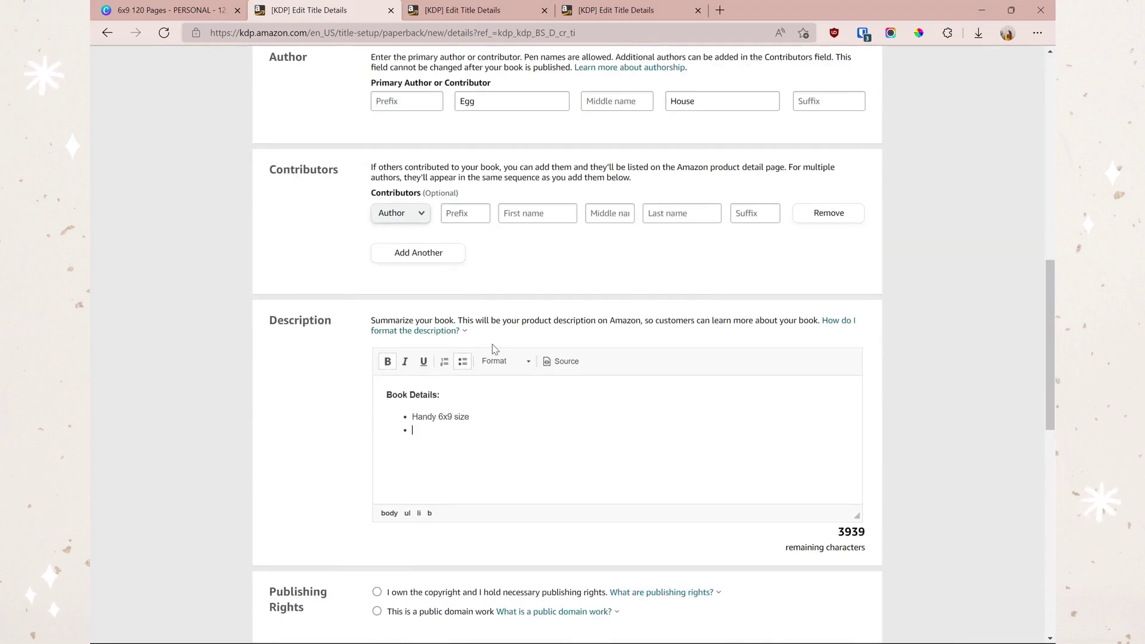
# Insert "Lined" into the subtitle so it reads "Cute Easter Gift, 6x9 120 Lined Pages"
pyautogui.scroll(10, 492, 345)
pyautogui.click(396, 462)
pyautogui.write('Lined')
# Add description bullets "120 lined pages for plenty of note-taking room" and "Gorgeous matte Easter cover" in regular weight
pyautogui.scroll(-12, 516, 346)
pyautogui.click(516, 347)
pyautogui.write('120 lined pages for plenty of note-taking room')
pyautogui.press('Return')
pyautogui.hotkey('ctrl', 'b')
pyautogui.write('A')
pyautogui.press('BackSpace')
pyautogui.hotkey('ctrl', 'b')
pyautogui.write('Gorgeous matte Easter cover')
# Declare that you own the copyright and hold the necessary publishing rights
pyautogui.scroll(-2, 516, 346)
pyautogui.click(497, 418)
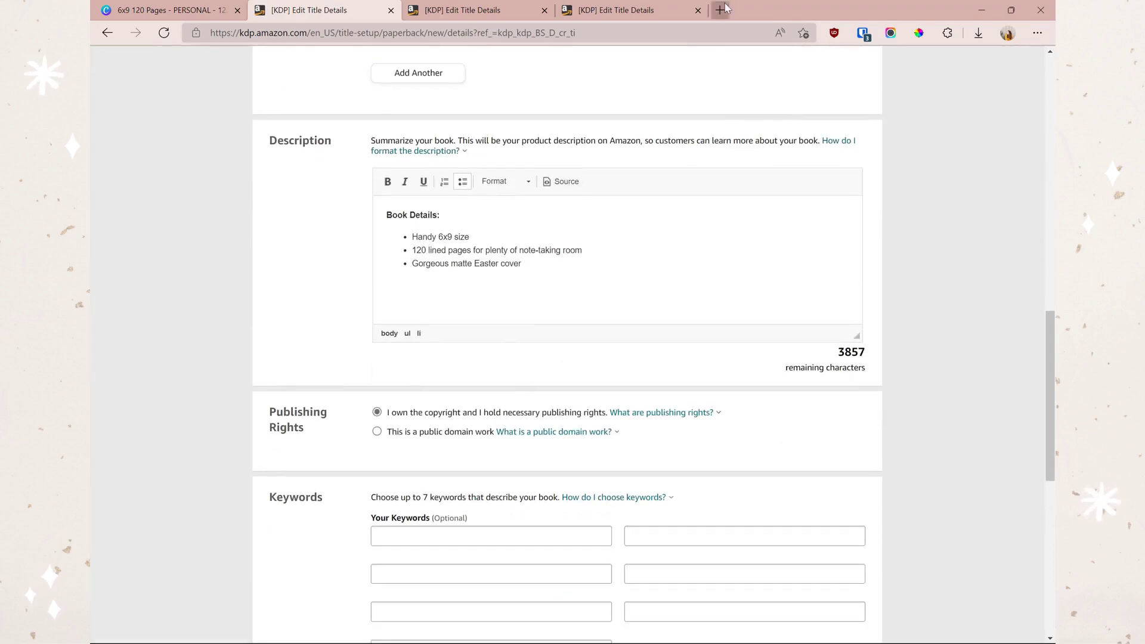
# Open Amazon in a new tab and bring up search suggestions for "easter notebook"
pyautogui.click(721, 10)
pyautogui.click(947, 32)
pyautogui.click(816, 197)
pyautogui.click(399, 115)
pyautogui.write('easter notebook')
pyautogui.click(336, 133)
# Fill the first two keywords with the Amazon suggestions "happy easter notebook" and "easter notebook gift"
pyautogui.moveTo(319, 207); pyautogui.dragTo(418, 207)
pyautogui.hotkey('ctrl', 'c')
pyautogui.hotkey('ctrl', '2')
pyautogui.hotkey('ctrl', 'v')
pyautogui.click(721, 5)
pyautogui.moveTo(491, 299); pyautogui.dragTo(325, 299)
pyautogui.hotkey('ctrl', '2')
pyautogui.hotkey('ctrl', 'v')
pyautogui.click(480, 432)
pyautogui.write('cute easter gift')
# Transfer the Amazon suggestions "easter notebook journal" and "easter notebook 6x9" into the next two keywords
pyautogui.hotkey('ctrl', '5')
pyautogui.scroll(-3, 475, 302)
pyautogui.tripleClick(471, 303)
pyautogui.hotkey('ctrl', 'c')
pyautogui.hotkey('ctrl', '2')
pyautogui.hotkey('ctrl', '5')
pyautogui.scroll(-3, 500, 338)
pyautogui.moveTo(394, 325); pyautogui.dragTo(325, 333)
pyautogui.hotkey('ctrl', '2')
# Complete the keywords with "easter notebook for adults", "easter notebook paperback" and "easter notebook for girlfriend"
pyautogui.hotkey('ctrl', '5')
pyautogui.scroll(-2, 325, 333)
pyautogui.moveTo(397, 281); pyautogui.dragTo(328, 299)
pyautogui.hotkey('ctrl', '2')
pyautogui.hotkey('ctrl', '5')
pyautogui.scroll(-2, 327, 299)
pyautogui.moveTo(419, 272); pyautogui.dragTo(352, 275)
pyautogui.hotkey('ctrl', 'c')
pyautogui.scroll(-4, 450, 304)
pyautogui.hotkey('ctrl', '2')
pyautogui.hotkey('ctrl', 'v')
pyautogui.click(531, 429)
pyautogui.write('easter notebook for adults')
# Set the book's categories to Juvenile Nonfiction > Holidays & Celebrations > Easter & Lent and Juvenile Nonfiction > Language Arts > Journal Writing
pyautogui.scroll(-6, 596, 388)
pyautogui.click(427, 209)
pyautogui.click(453, 304)
pyautogui.scroll(-3, 458, 333)
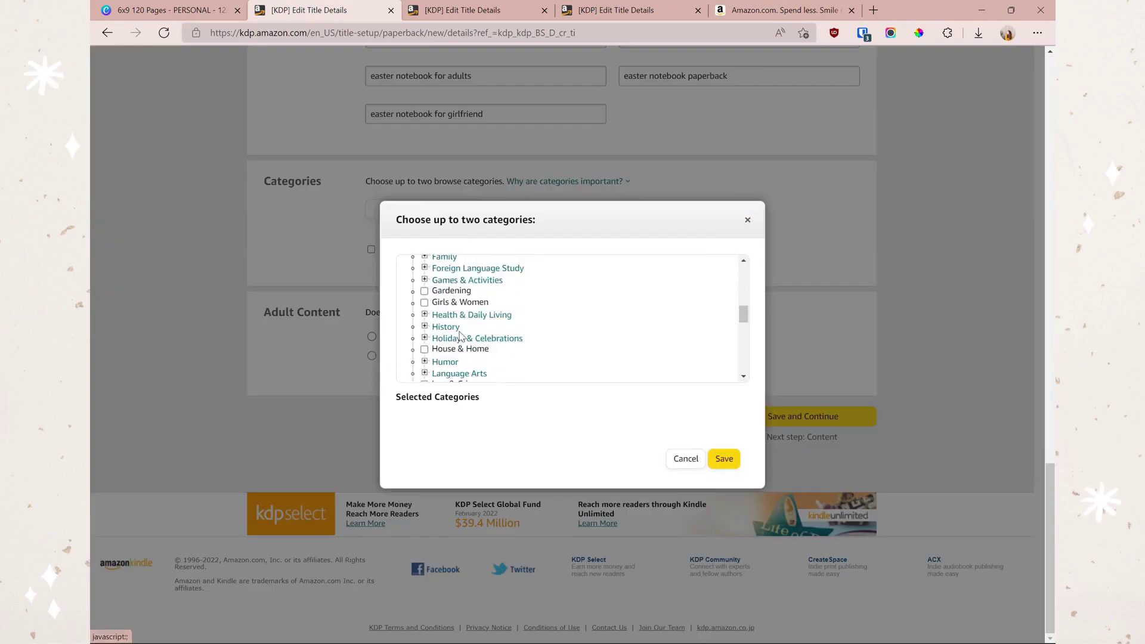
pyautogui.click(424, 337)
pyautogui.click(436, 361)
pyautogui.click(425, 287)
pyautogui.click(434, 330)
pyautogui.click(724, 458)
# Review the completed paperback details from the title through the categories and adult content
pyautogui.scroll(15, 714, 306)
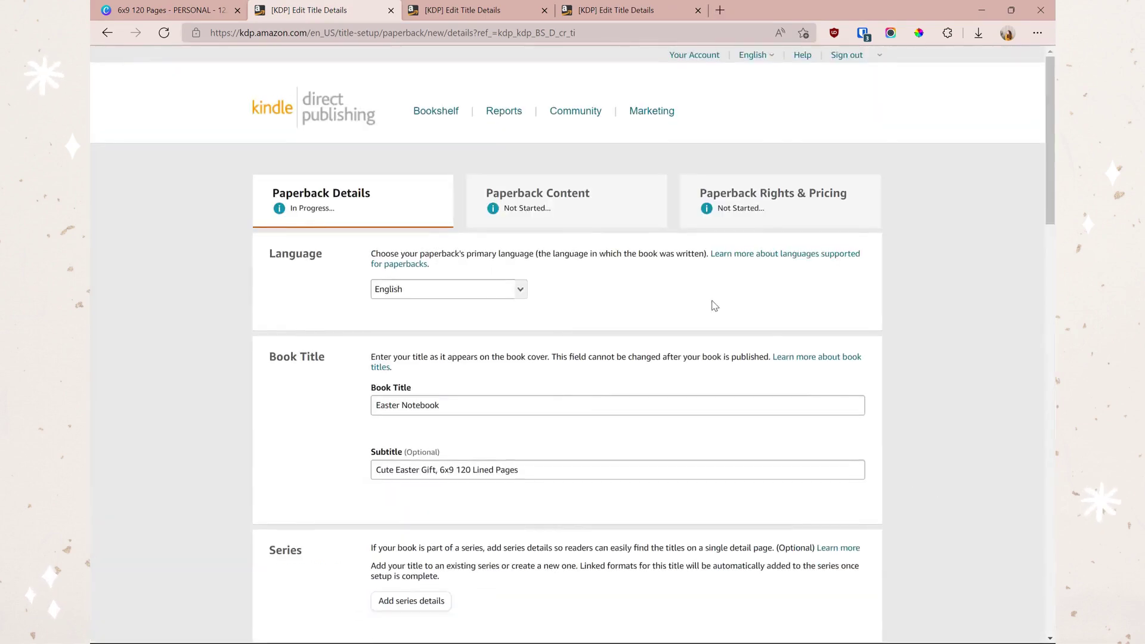
pyautogui.scroll(-15, 714, 306)
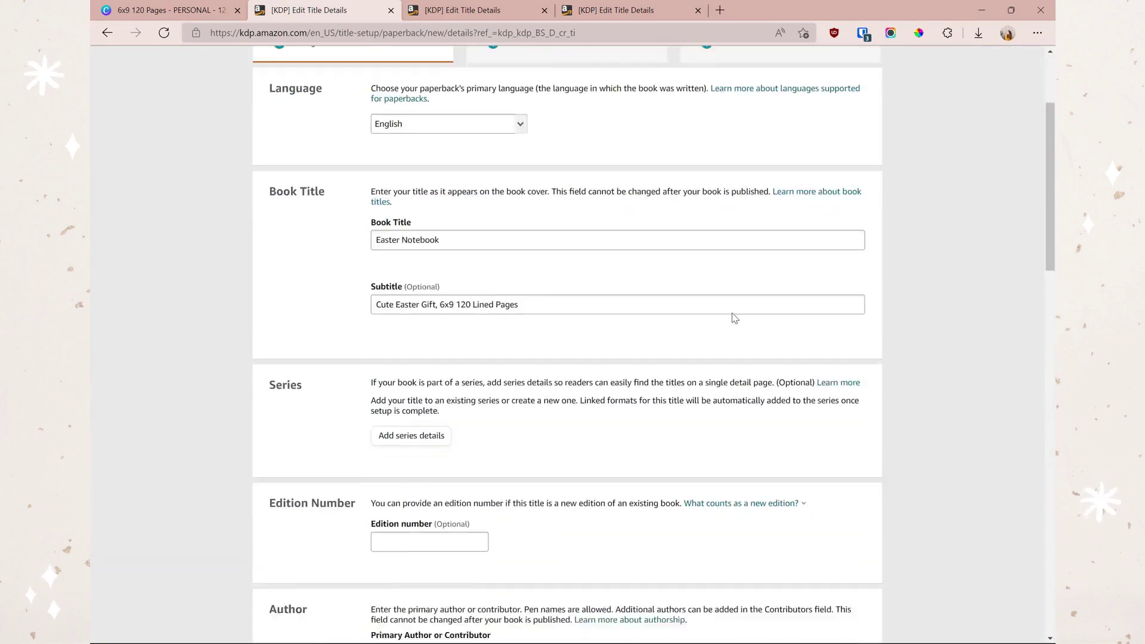
pyautogui.scroll(-5, 745, 271)
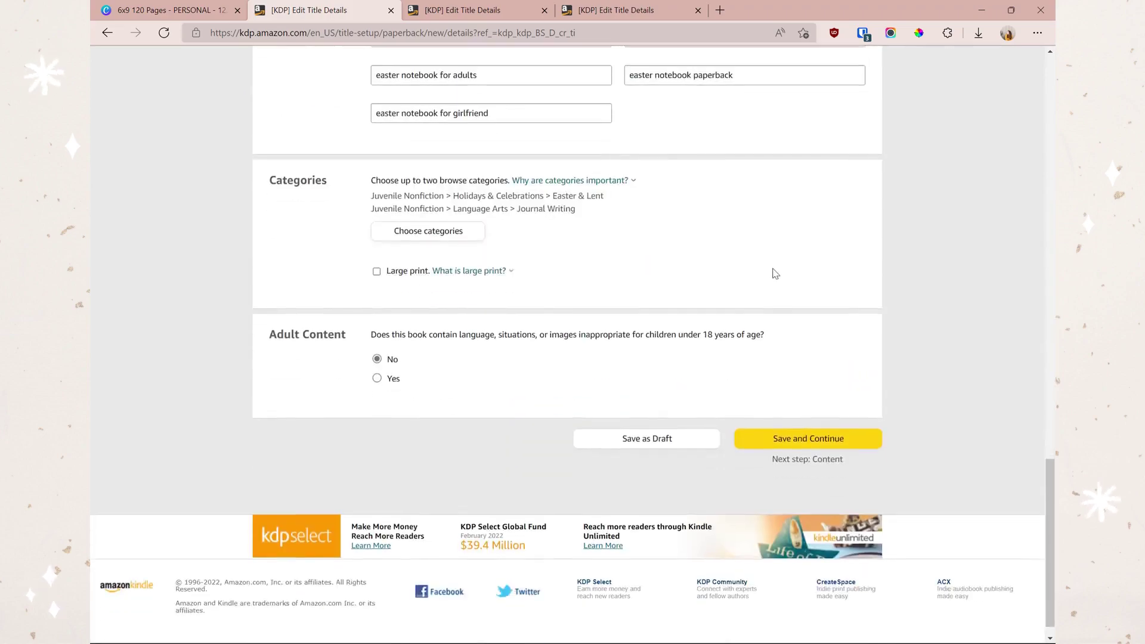
pyautogui.scroll(15, 769, 332)
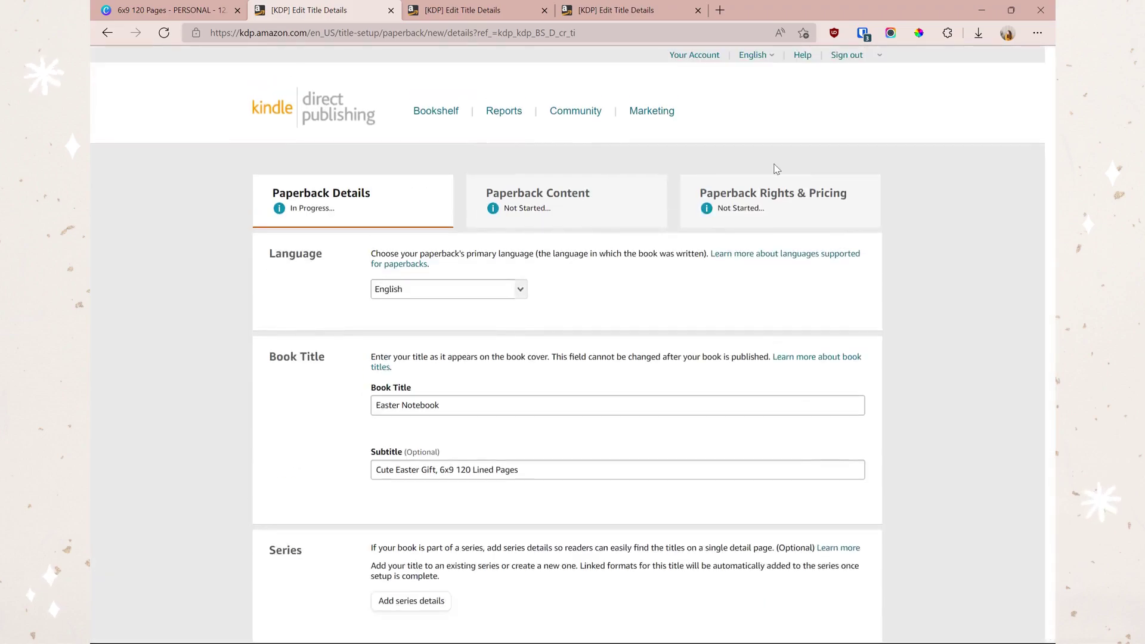
# Search the web for "kdp autofill extension" in a new tab and open its Chrome Web Store page
pyautogui.hotkey('ctrl', 't')
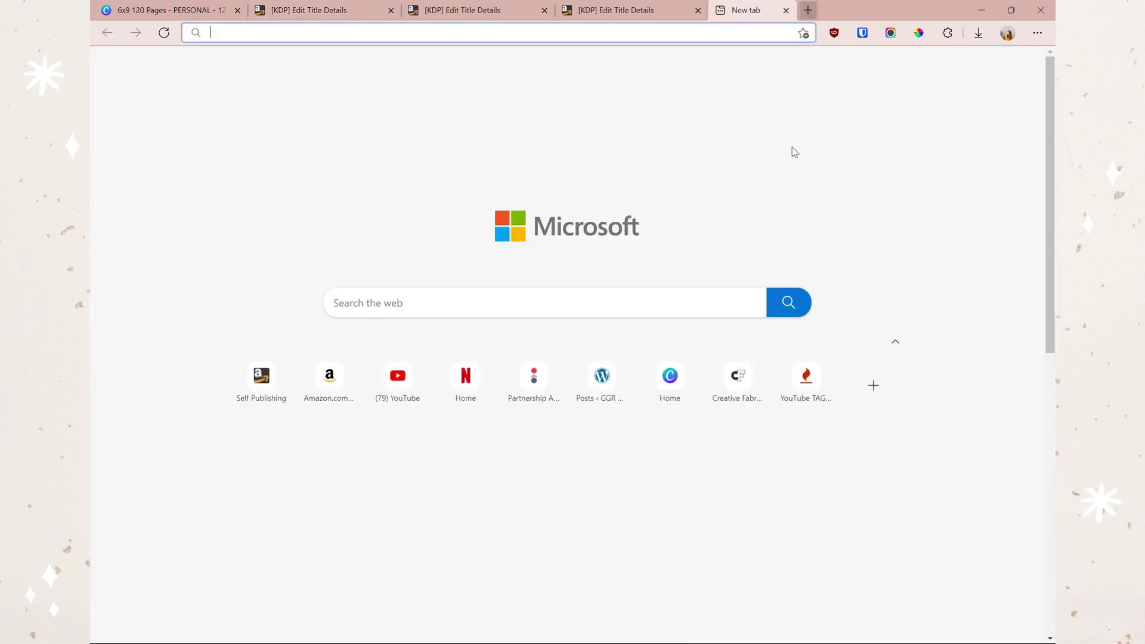
pyautogui.write('kdp autofill')
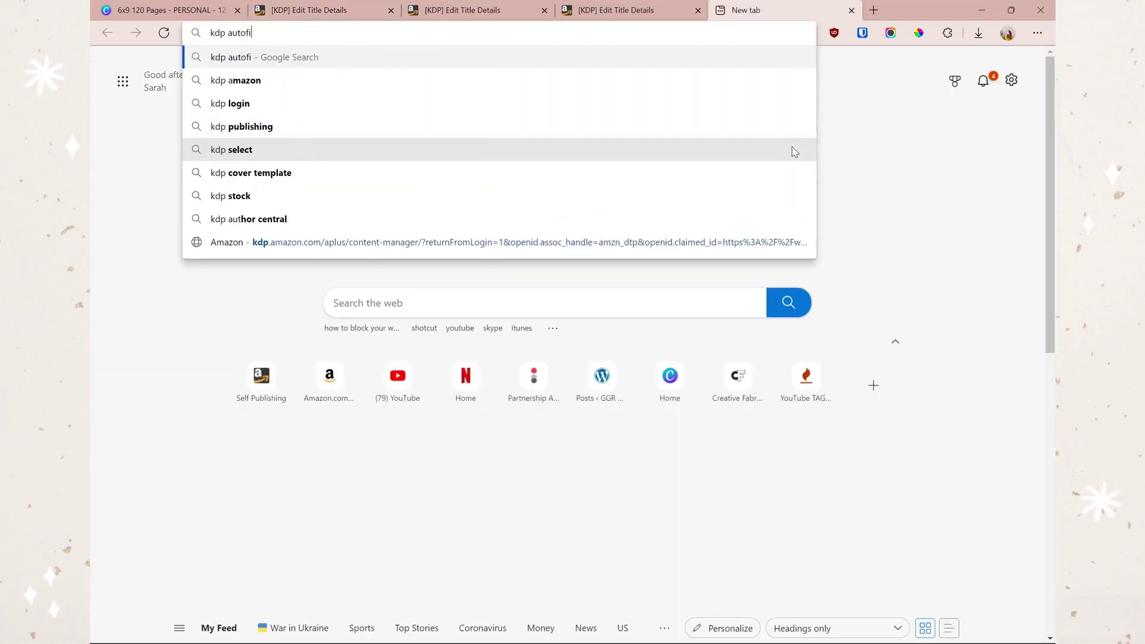
pyautogui.write(' extension')
pyautogui.press('Return')
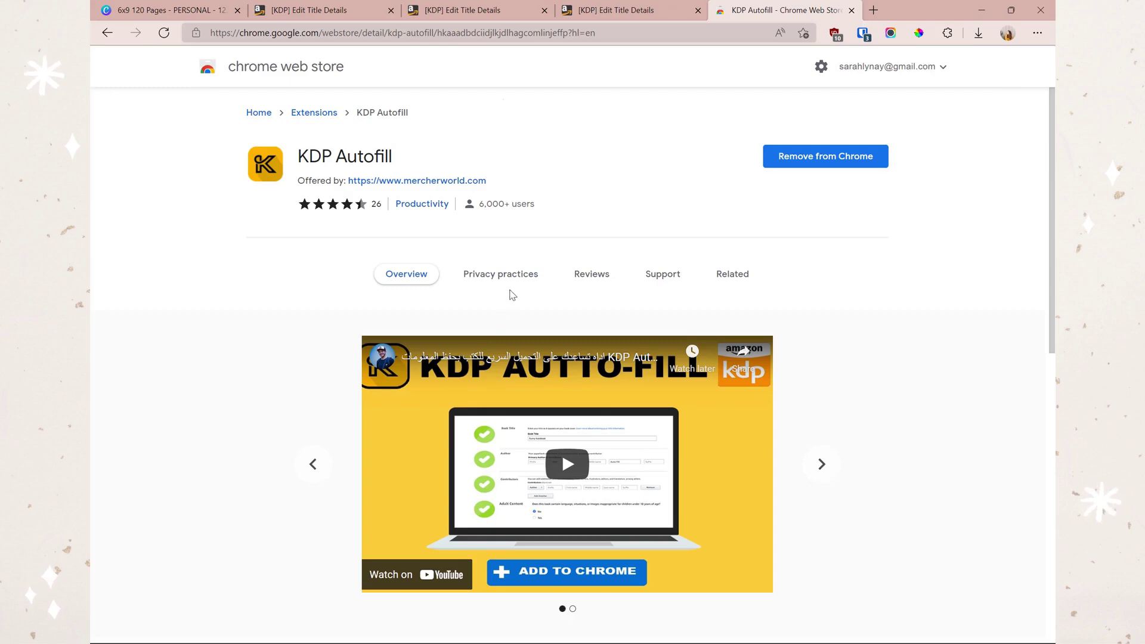
# Save the first form's completed paperback details with the KDP Autofill extension
pyautogui.click(335, 10)
pyautogui.scroll(-4, 707, 489)
pyautogui.scroll(4, 712, 482)
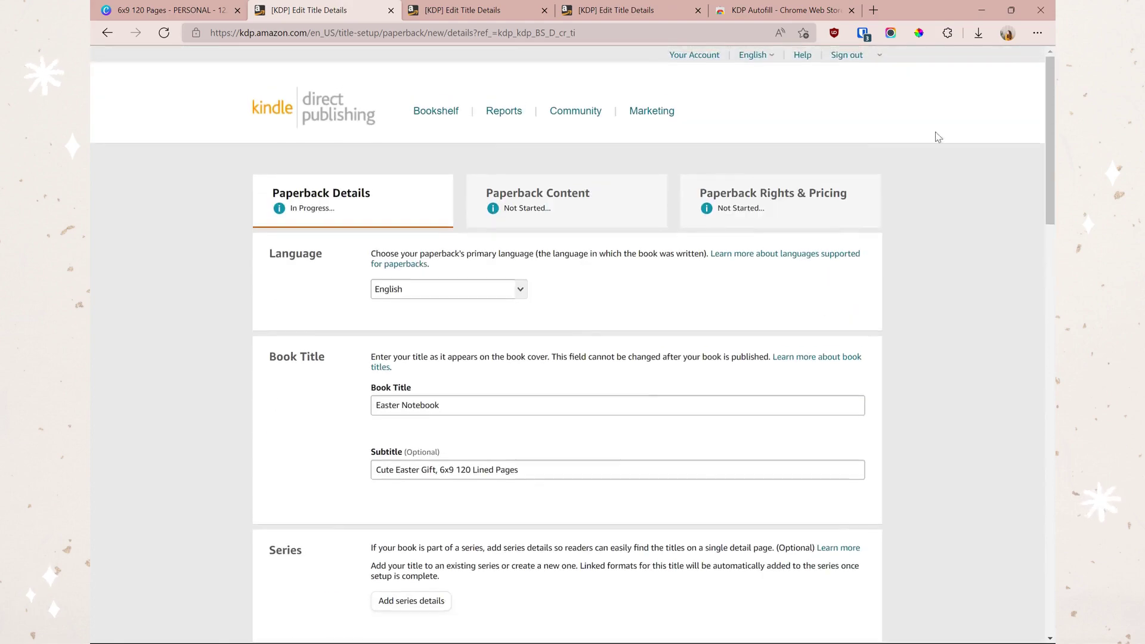
pyautogui.click(947, 33)
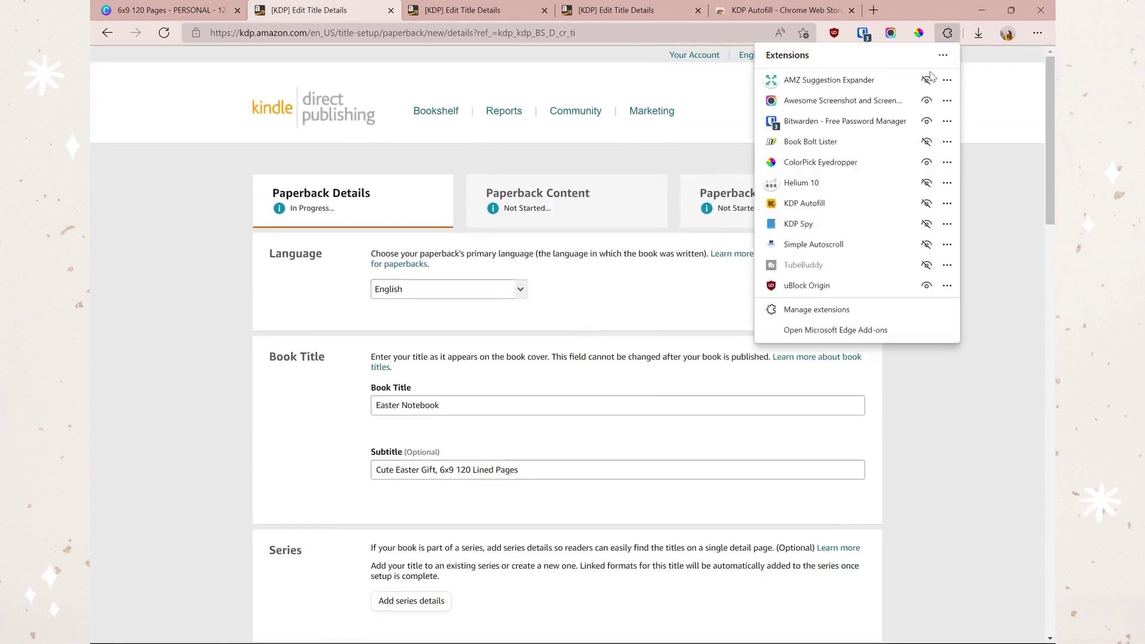
pyautogui.click(945, 205)
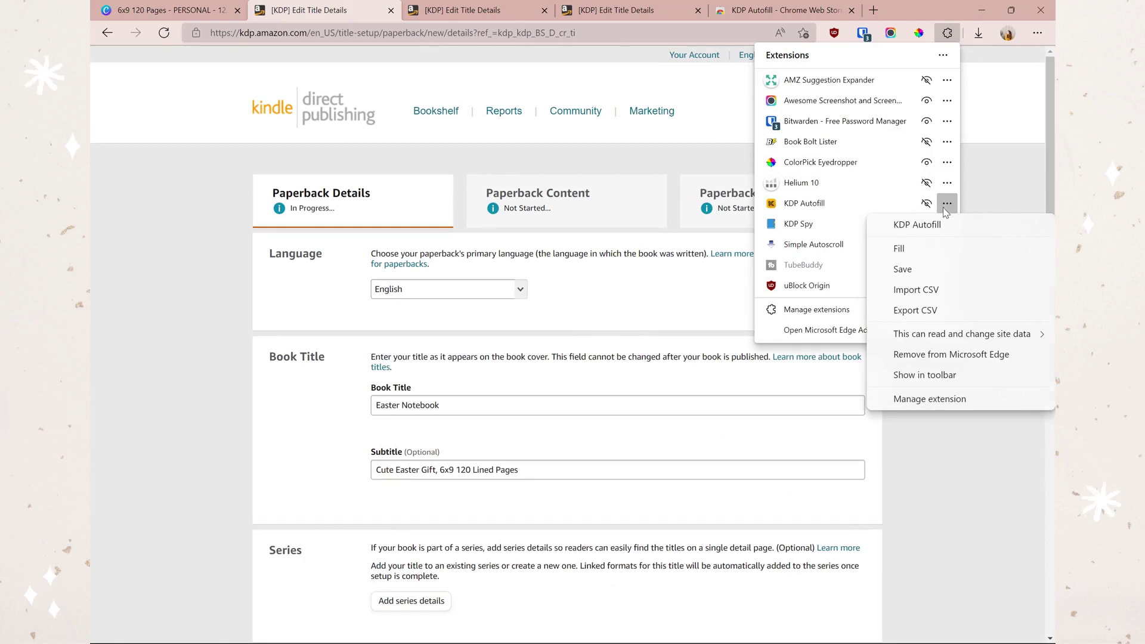
pyautogui.click(930, 269)
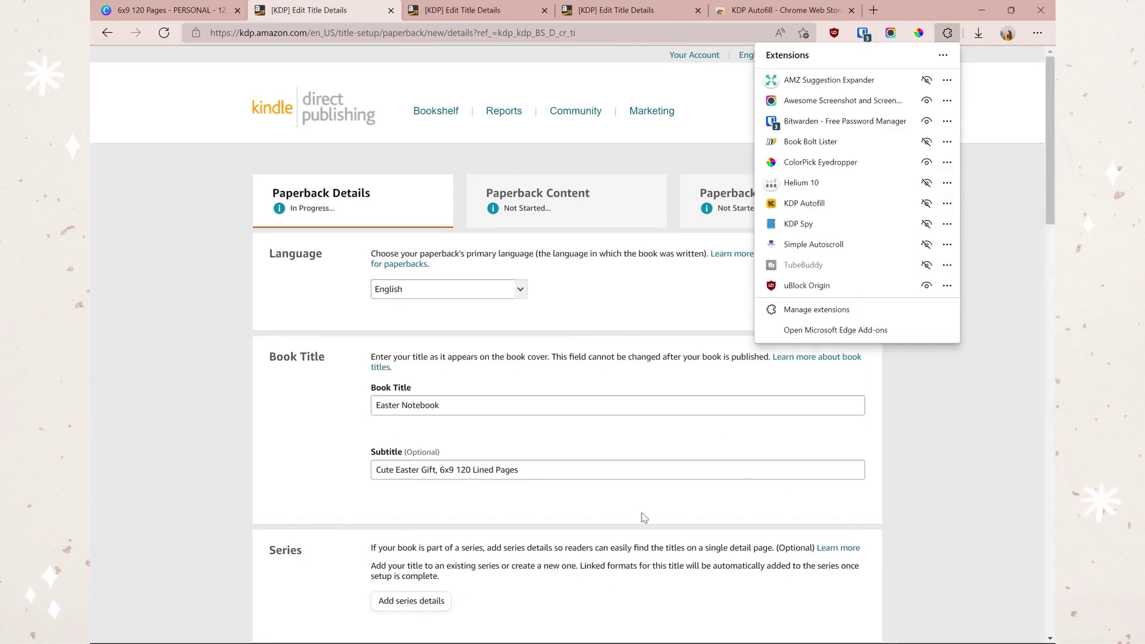
pyautogui.click(891, 465)
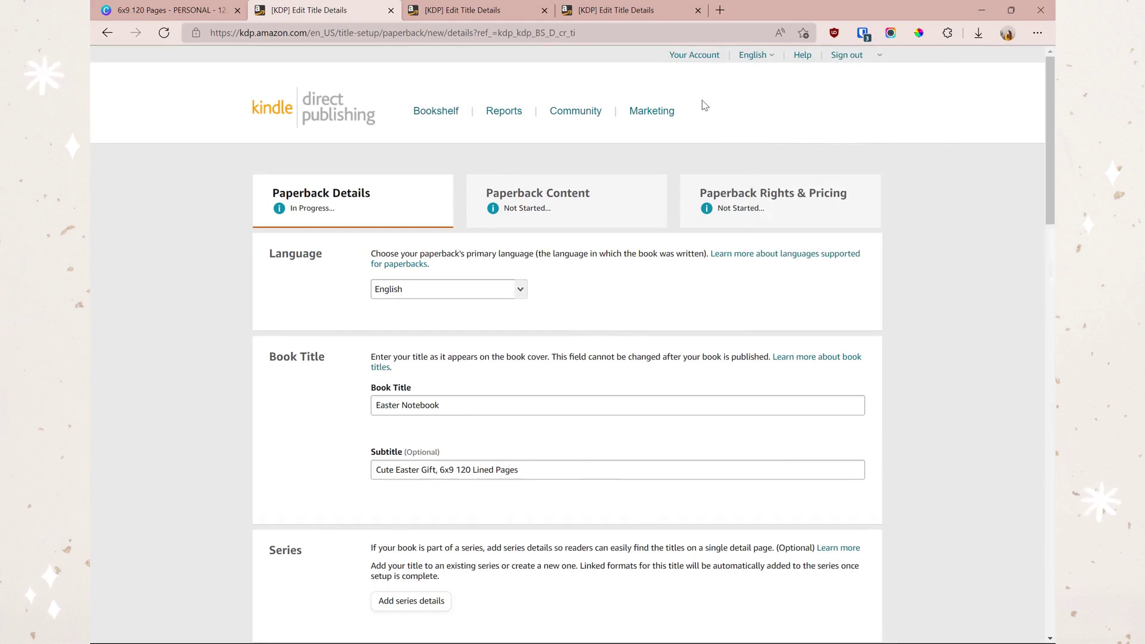
# Fill the second paperback form with the saved details using the KDP Autofill extension
pyautogui.click(477, 11)
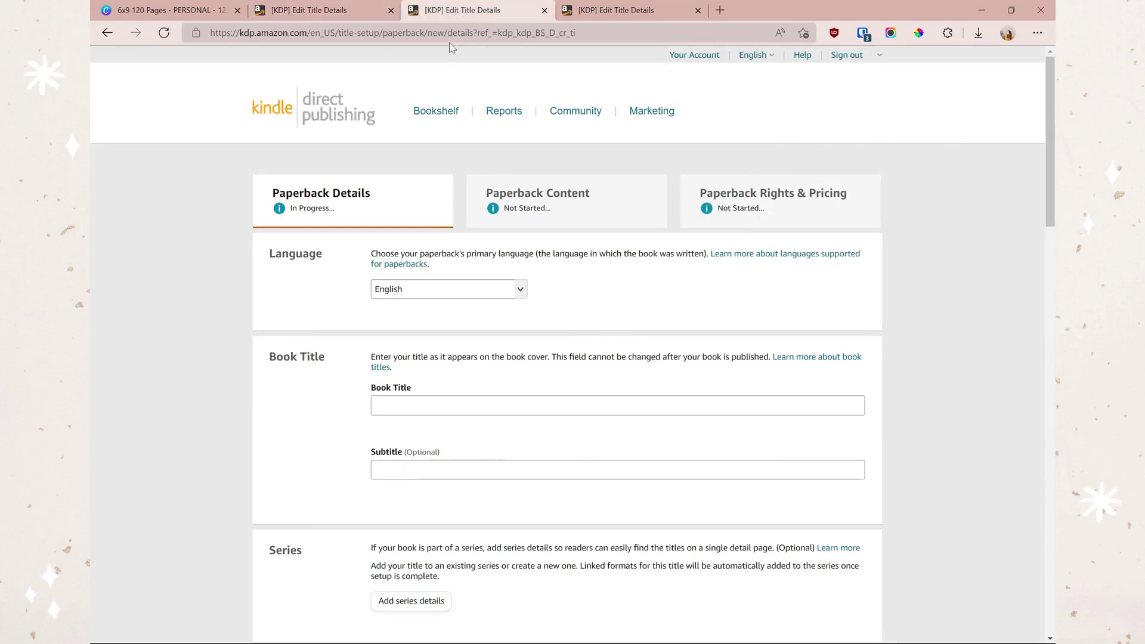
pyautogui.click(947, 33)
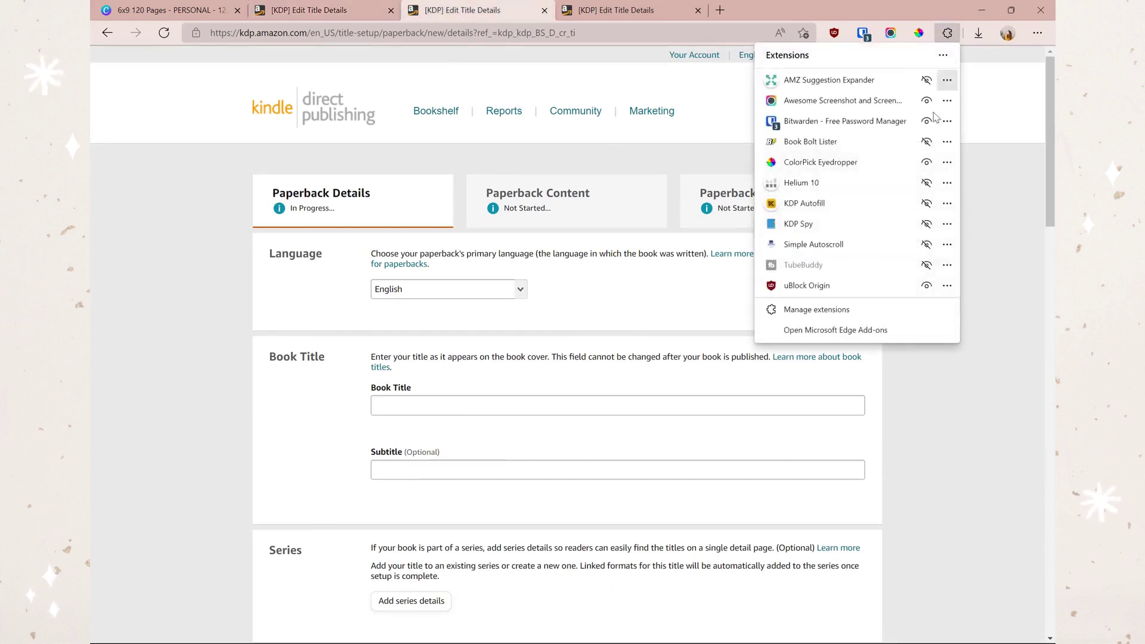
pyautogui.click(946, 204)
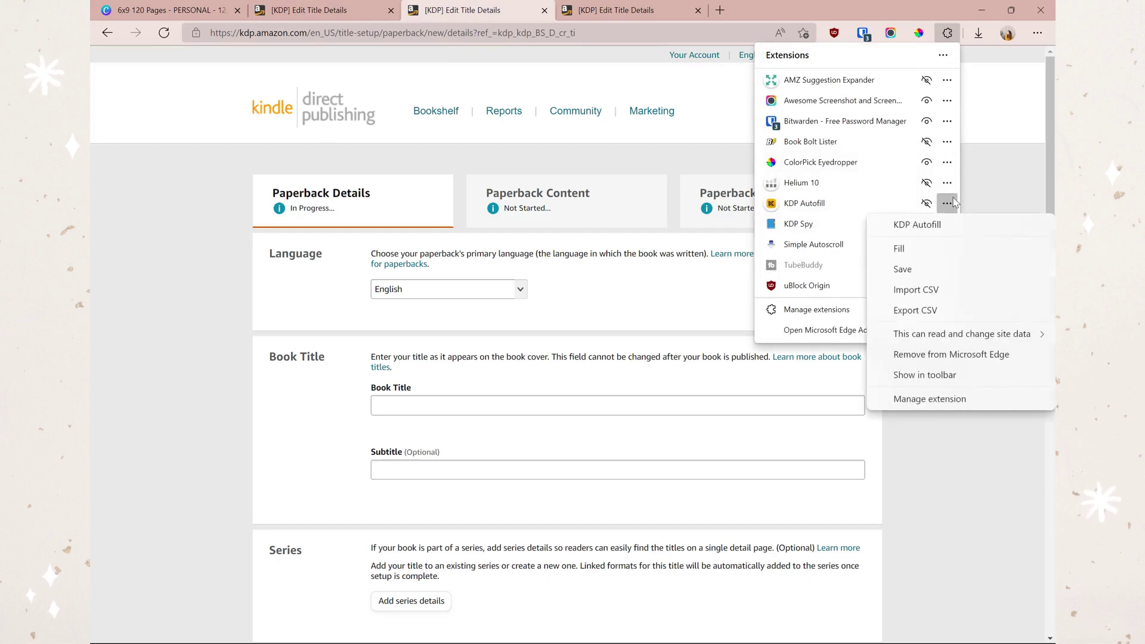
pyautogui.click(946, 248)
pyautogui.click(909, 386)
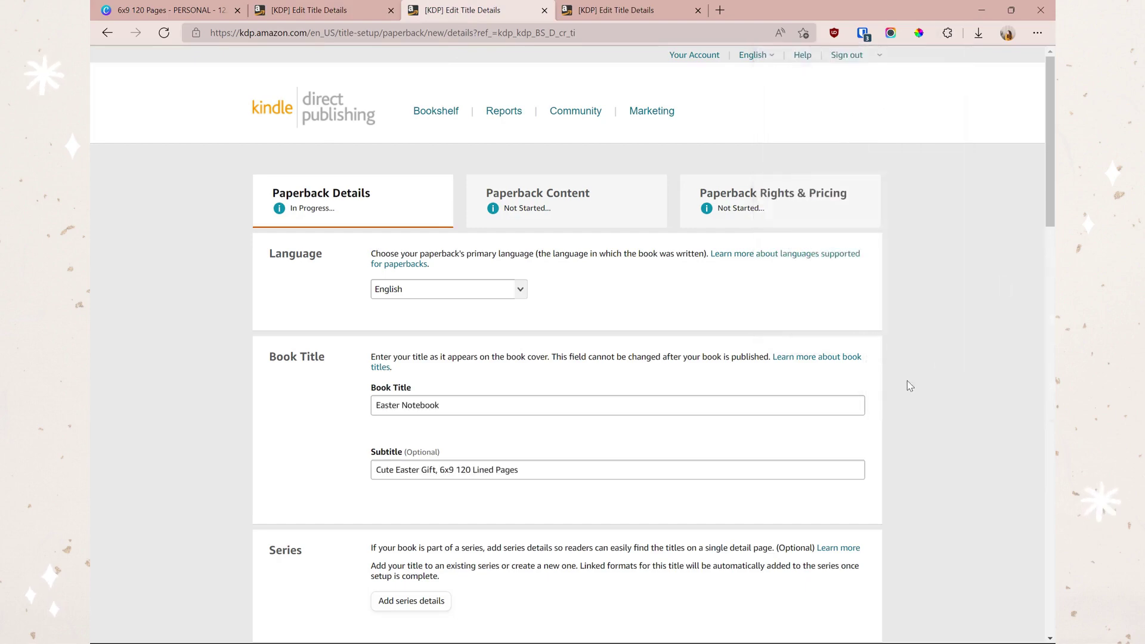
# Check the second form's filled details and copy the full description from the first form into its empty description
pyautogui.scroll(-3, 690, 332)
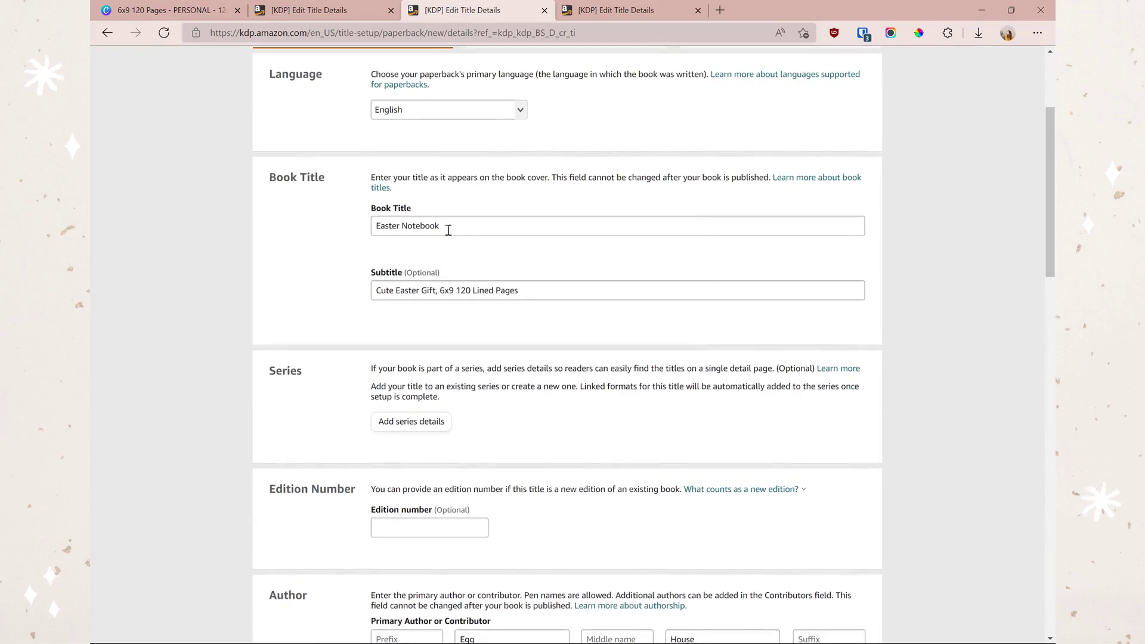
pyautogui.scroll(-5, 716, 243)
pyautogui.moveTo(743, 236)
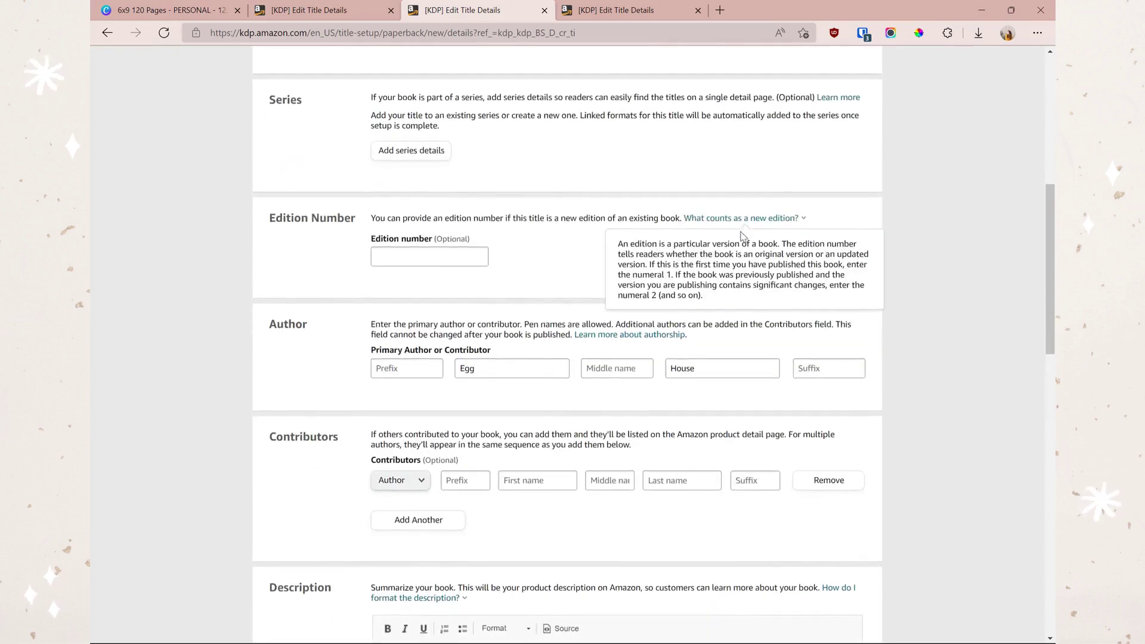
pyautogui.scroll(-5, 751, 286)
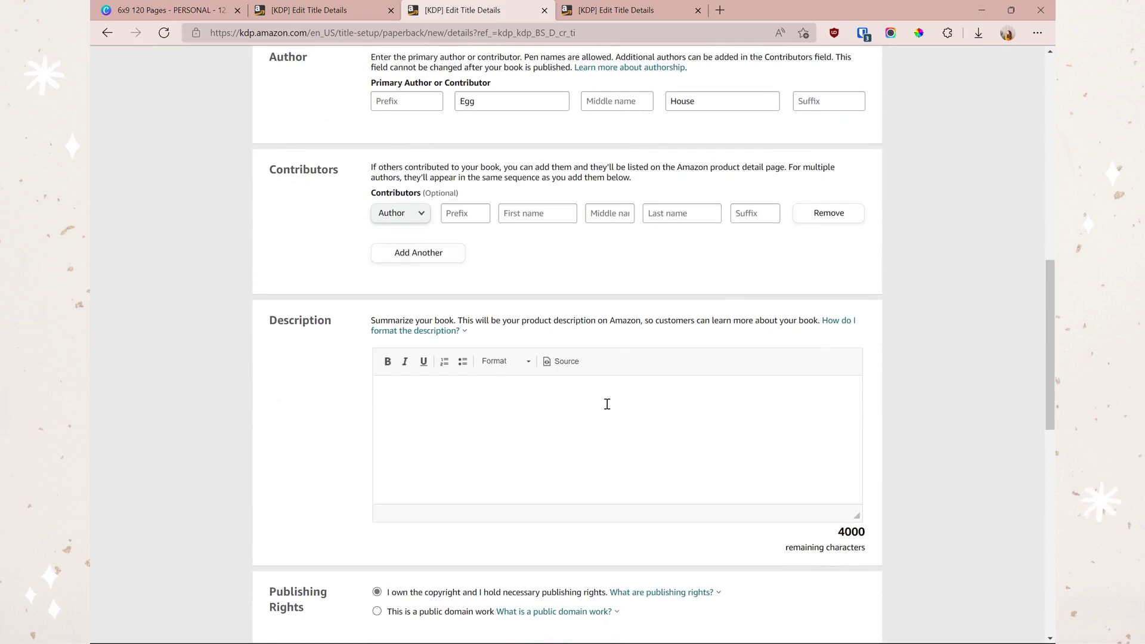
pyautogui.click(305, 10)
pyautogui.scroll(-14, 543, 346)
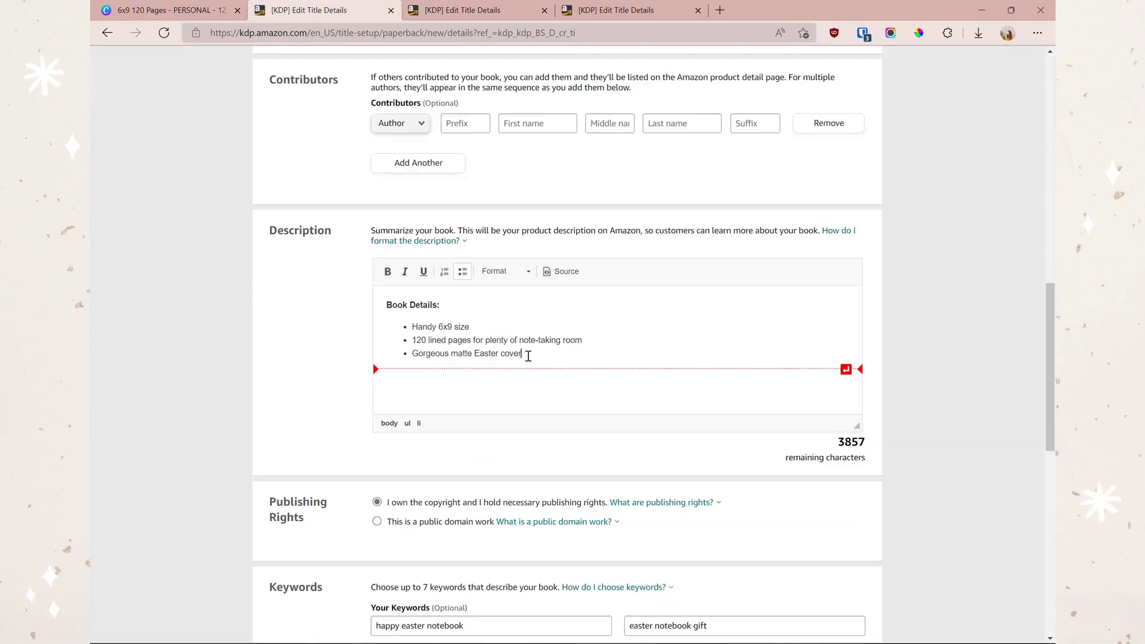
pyautogui.hotkey('ctrl', 'a')
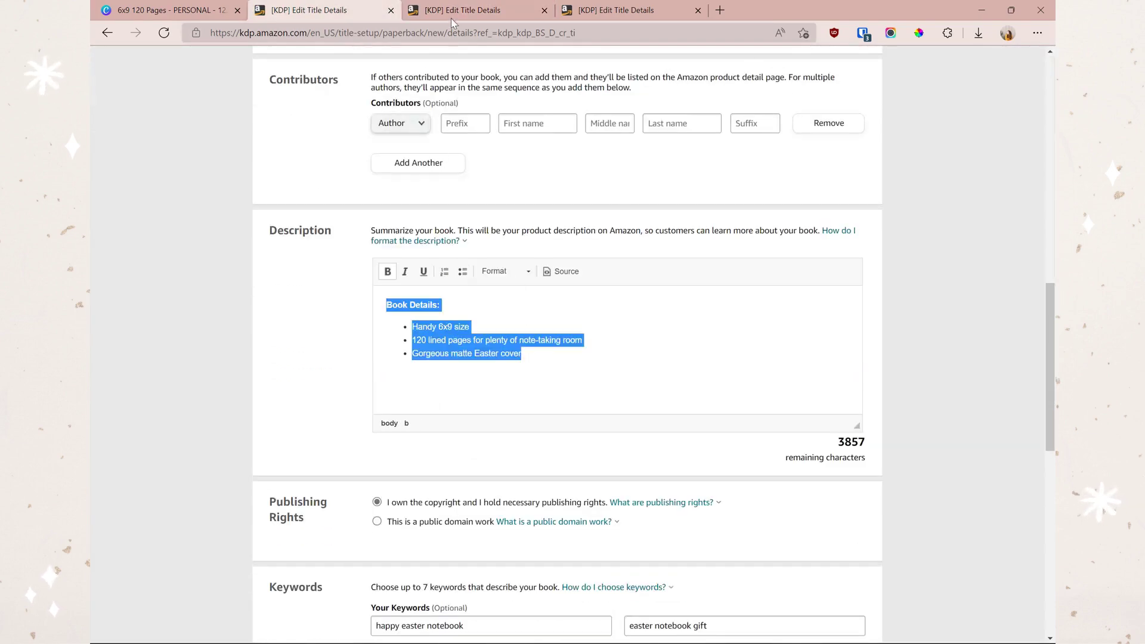
pyautogui.click(451, 12)
pyautogui.scroll(-3, 597, 244)
pyautogui.click(590, 250)
pyautogui.hotkey('ctrl', 'v')
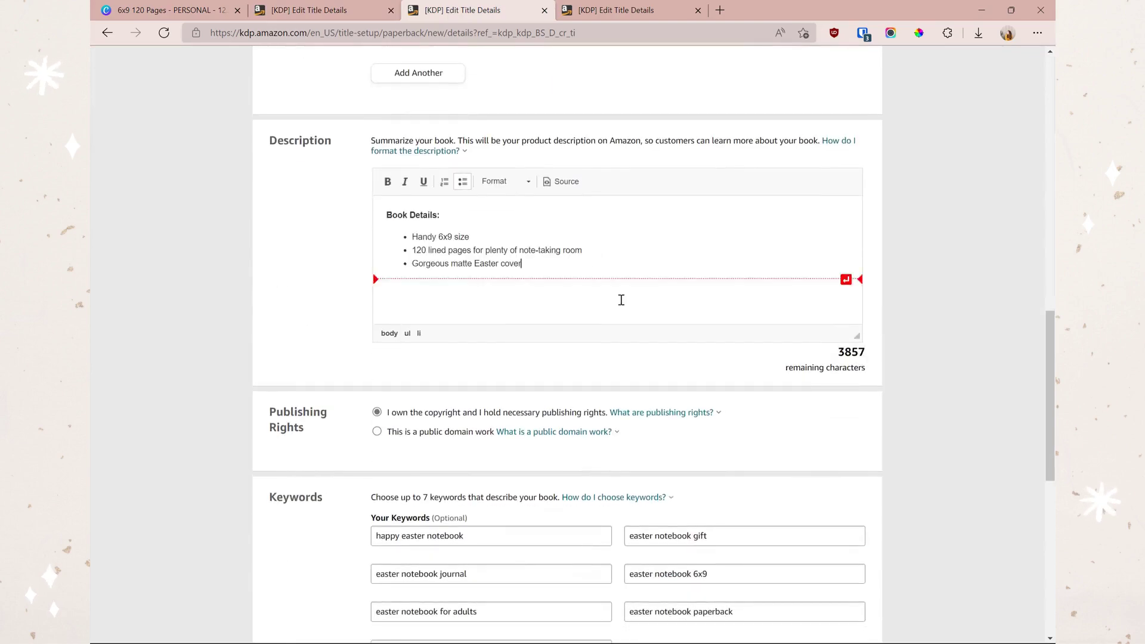
pyautogui.scroll(-6, 554, 482)
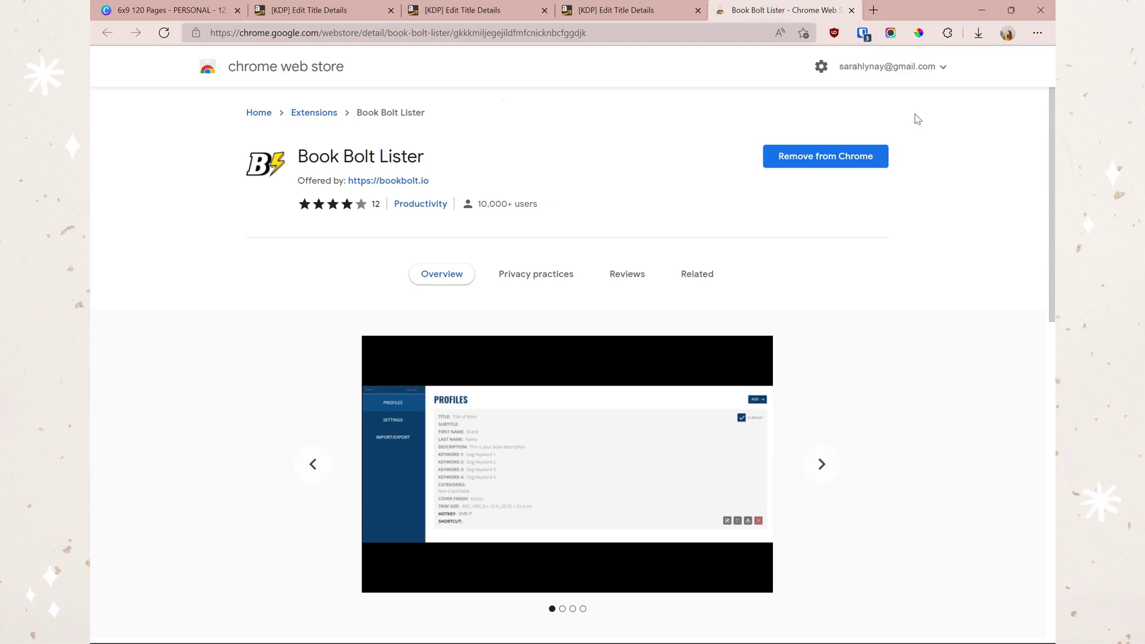
# Open the Book Bolt Lister extension and start adding a new profile
pyautogui.click(952, 34)
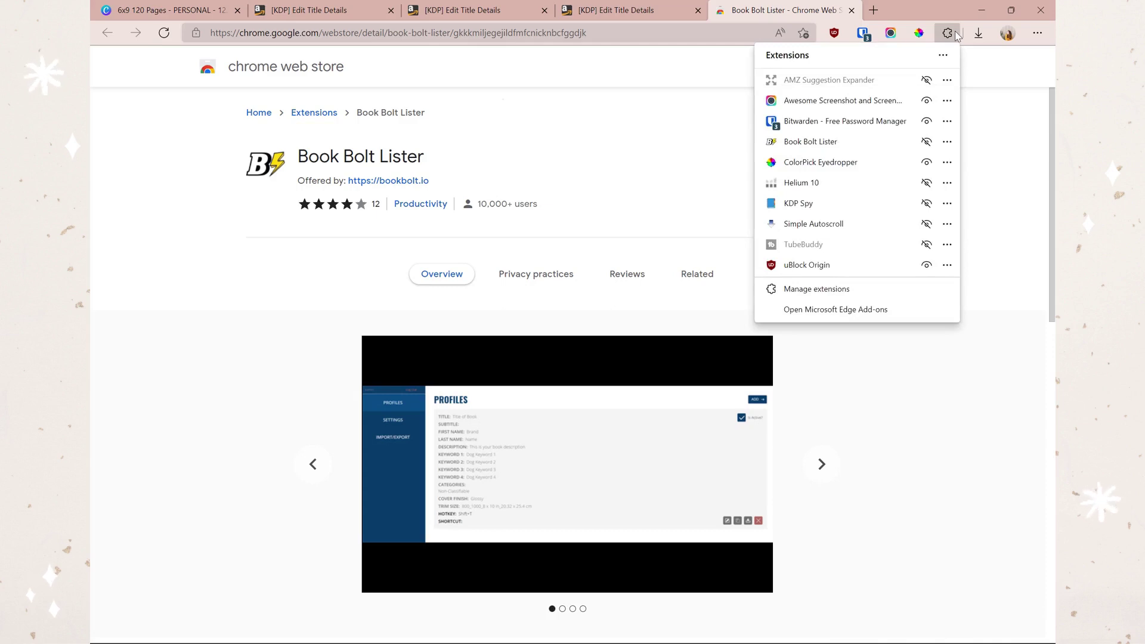
pyautogui.click(877, 142)
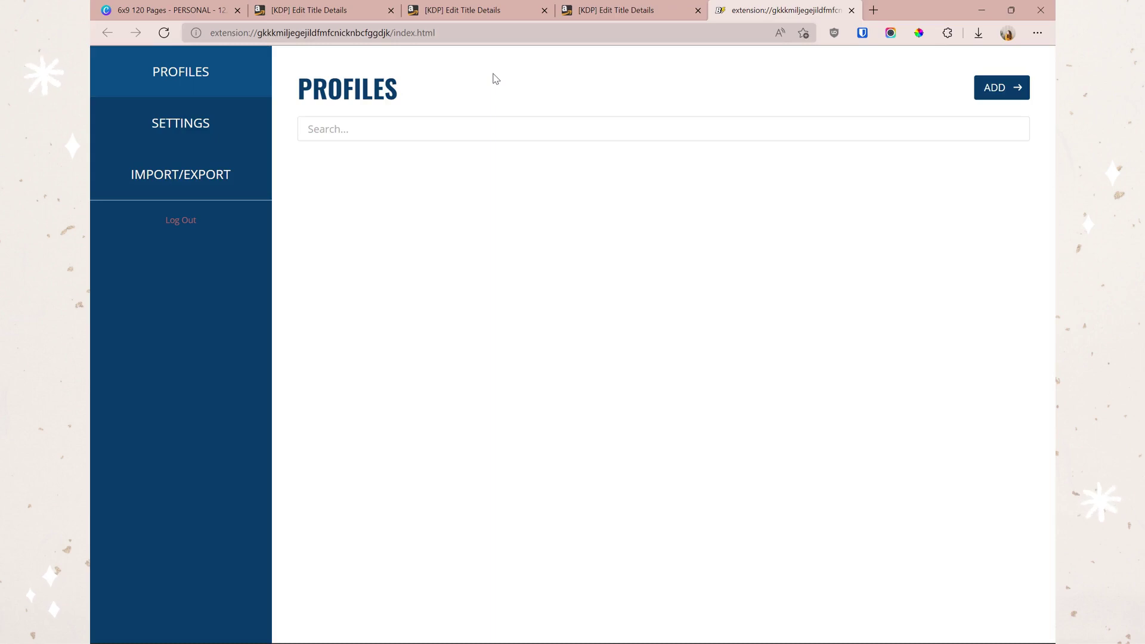
pyautogui.click(1005, 95)
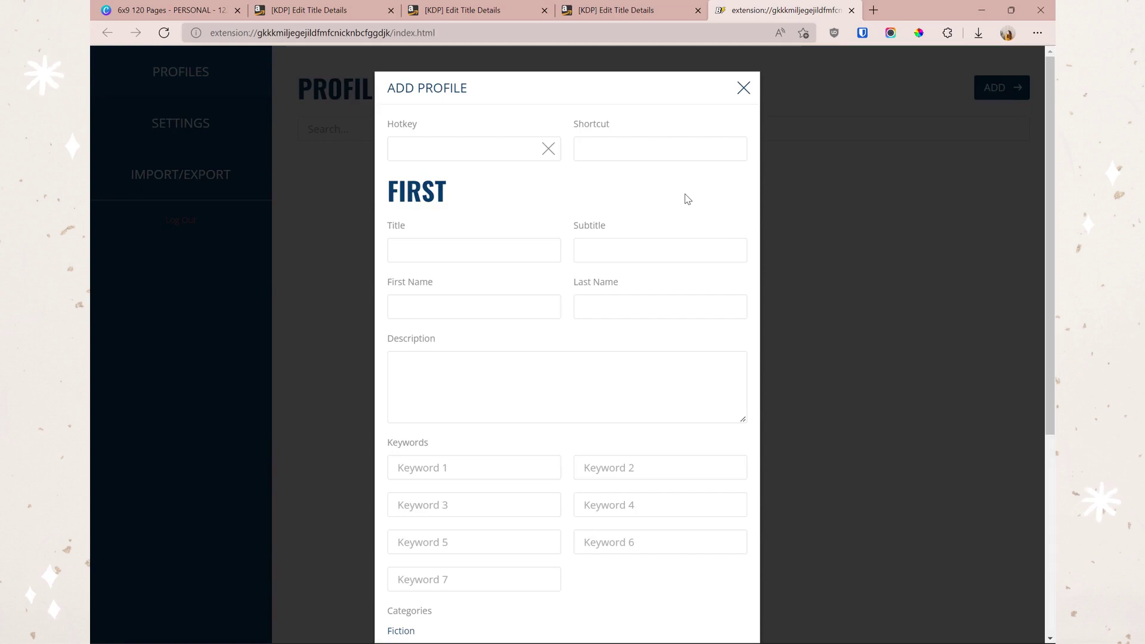
# Set the new profile's hotkey to Ctrl+1 and its shortcut to "Easter Notebook"
pyautogui.click(499, 145)
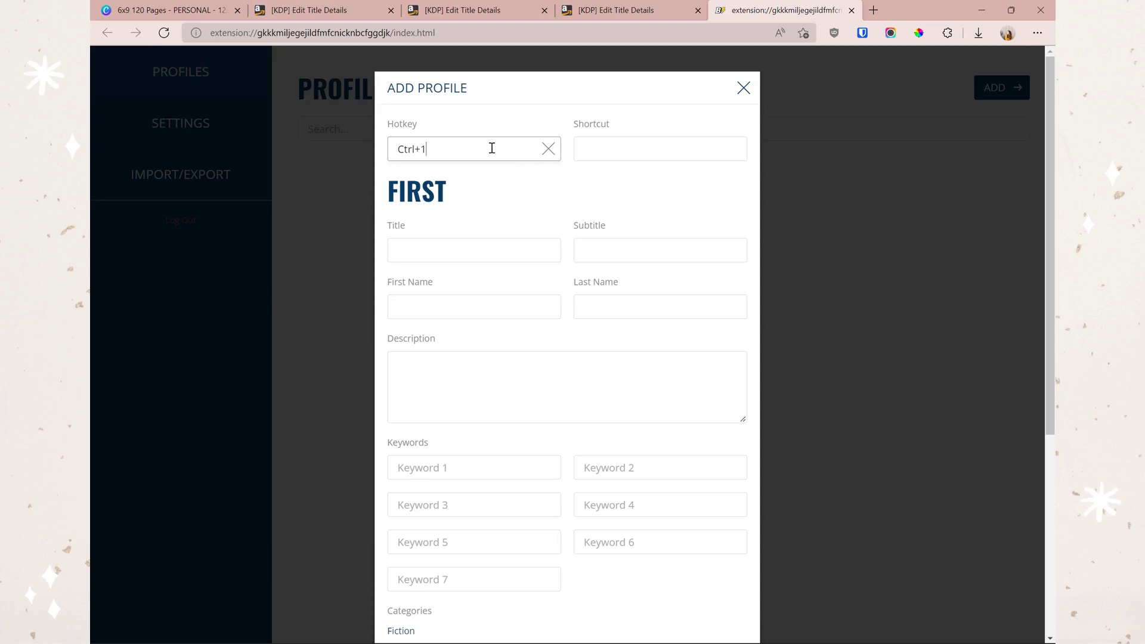
pyautogui.click(611, 142)
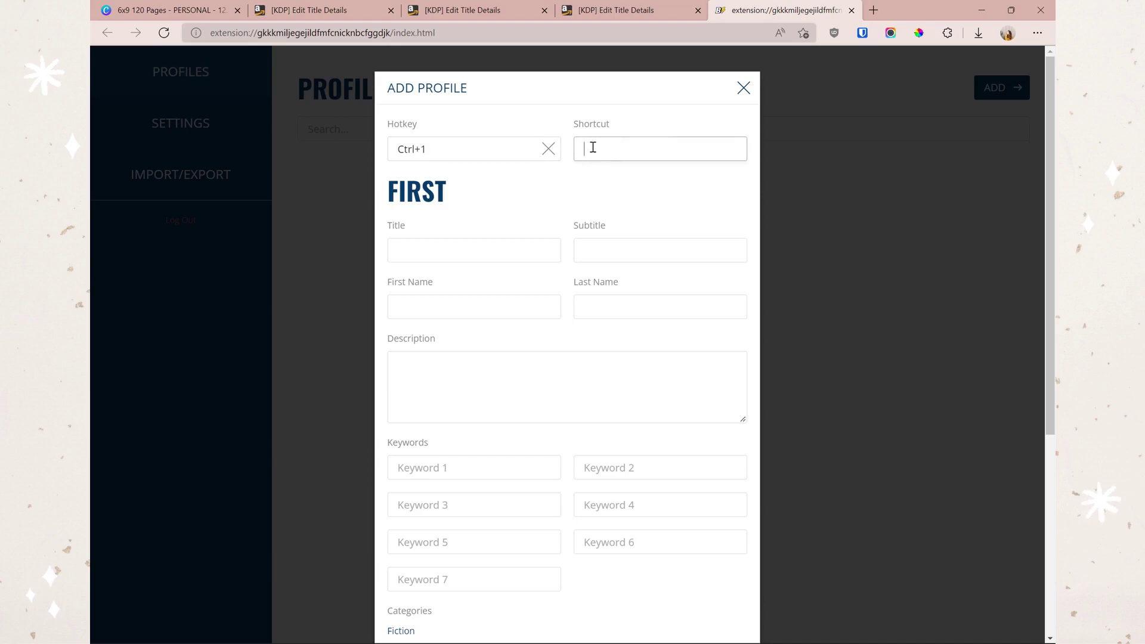
pyautogui.write('Easter Notebook')
pyautogui.press('Return')
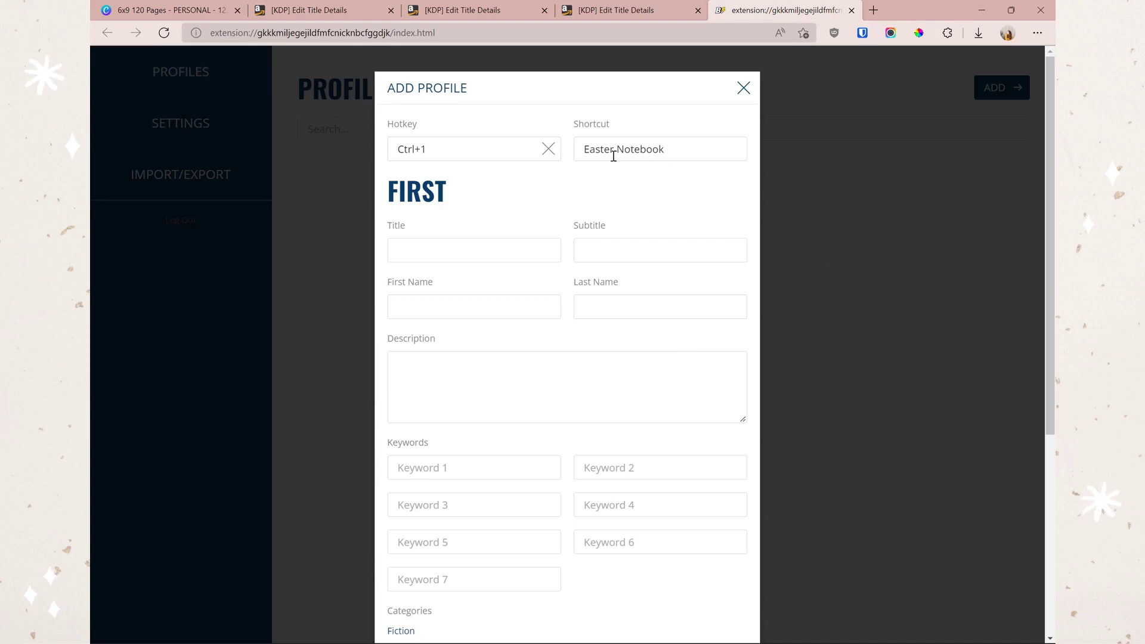
pyautogui.scroll(-3, 559, 183)
pyautogui.scroll(-3, 558, 183)
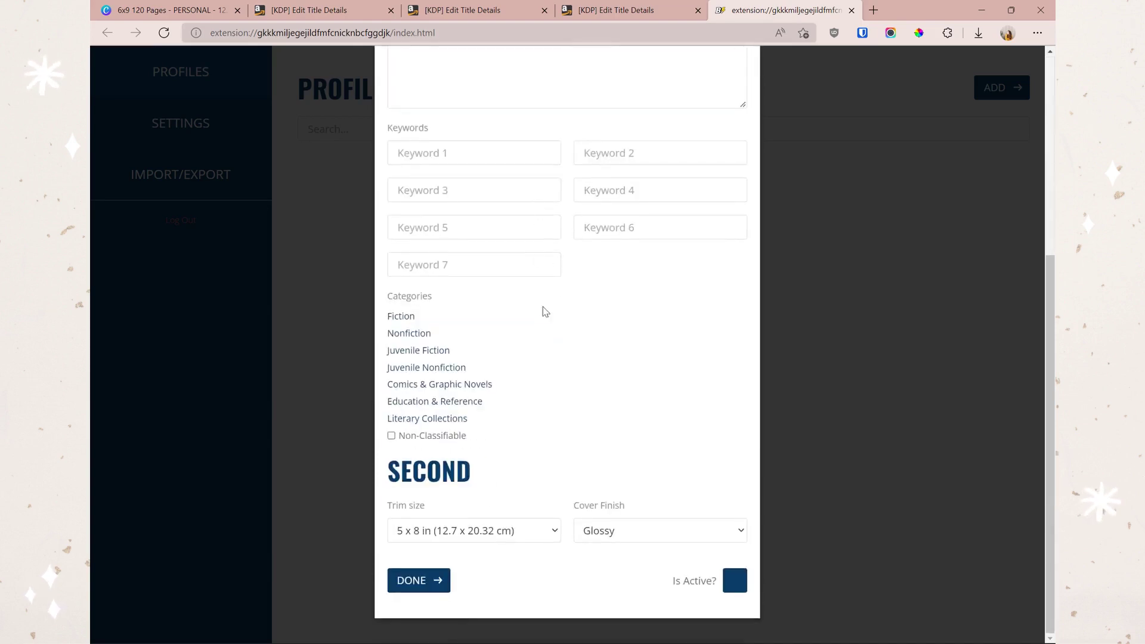
pyautogui.scroll(6, 541, 312)
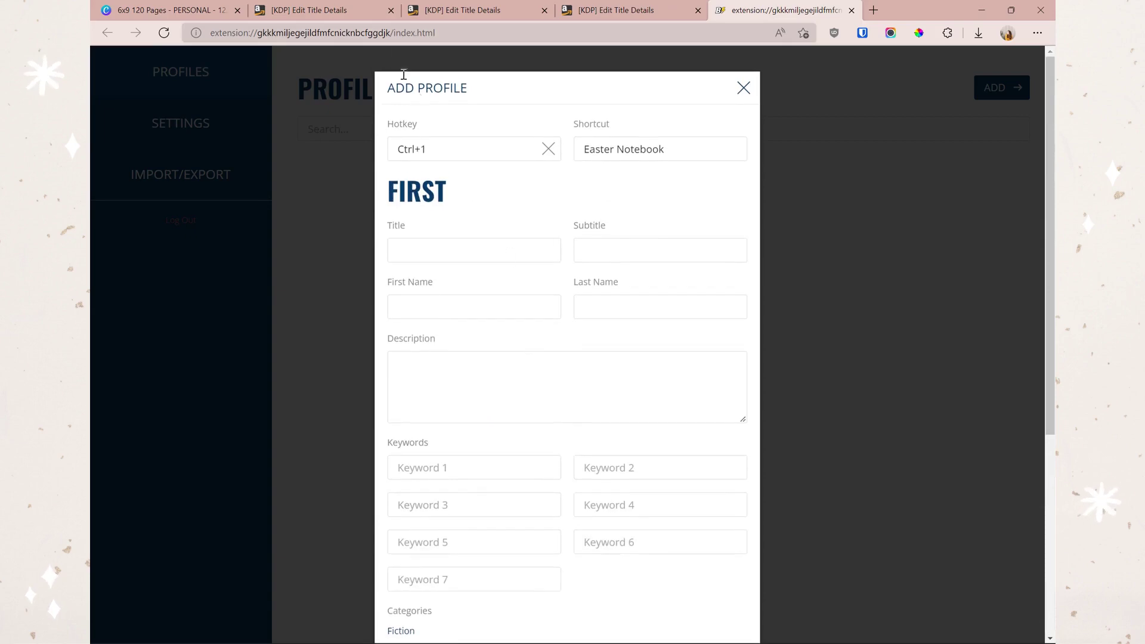
# Copy the title "Easter Notebook", subtitle "Cute Easter Gift, 6x9 120 Lined Pages", author name and description from the first KDP form into the profile
pyautogui.click(357, 10)
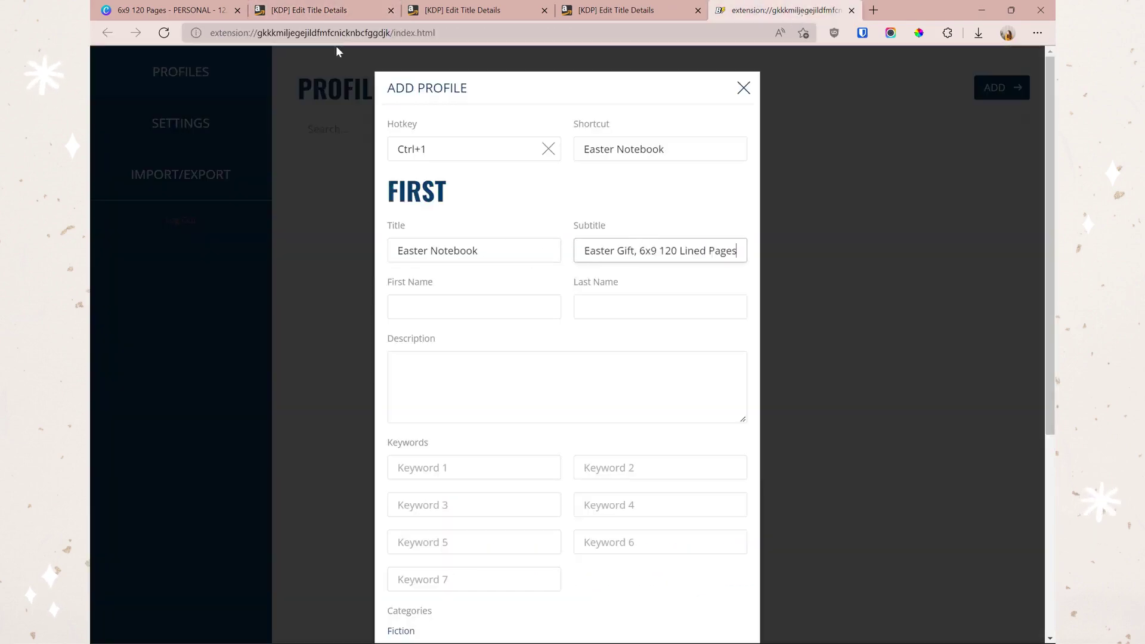
pyautogui.click(470, 306)
pyautogui.write('Egg')
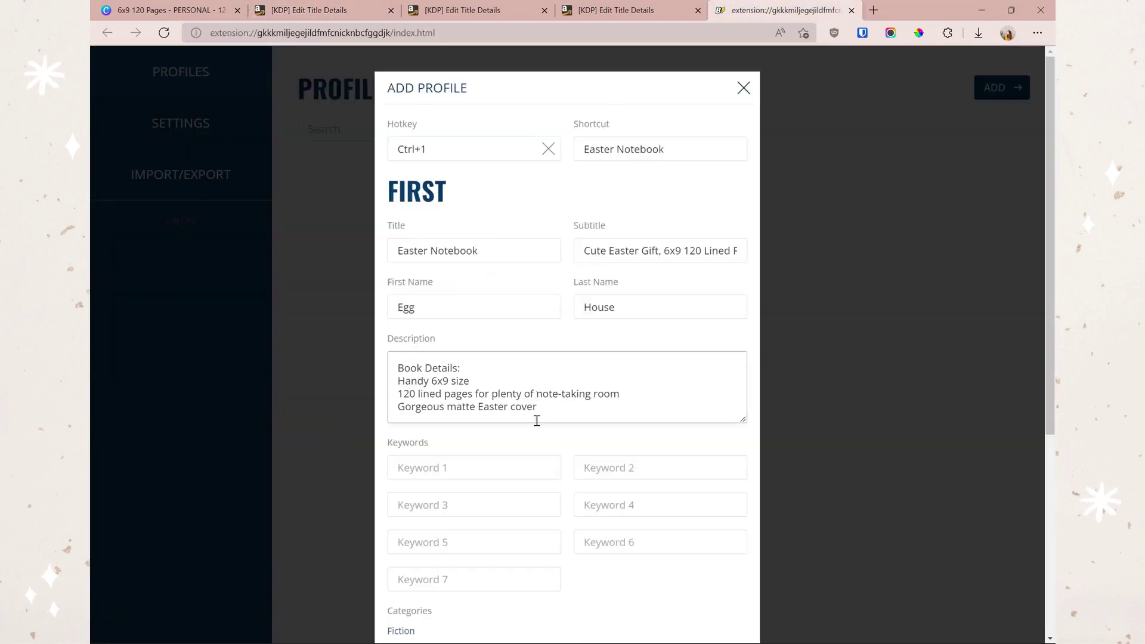
pyautogui.scroll(-5, 510, 293)
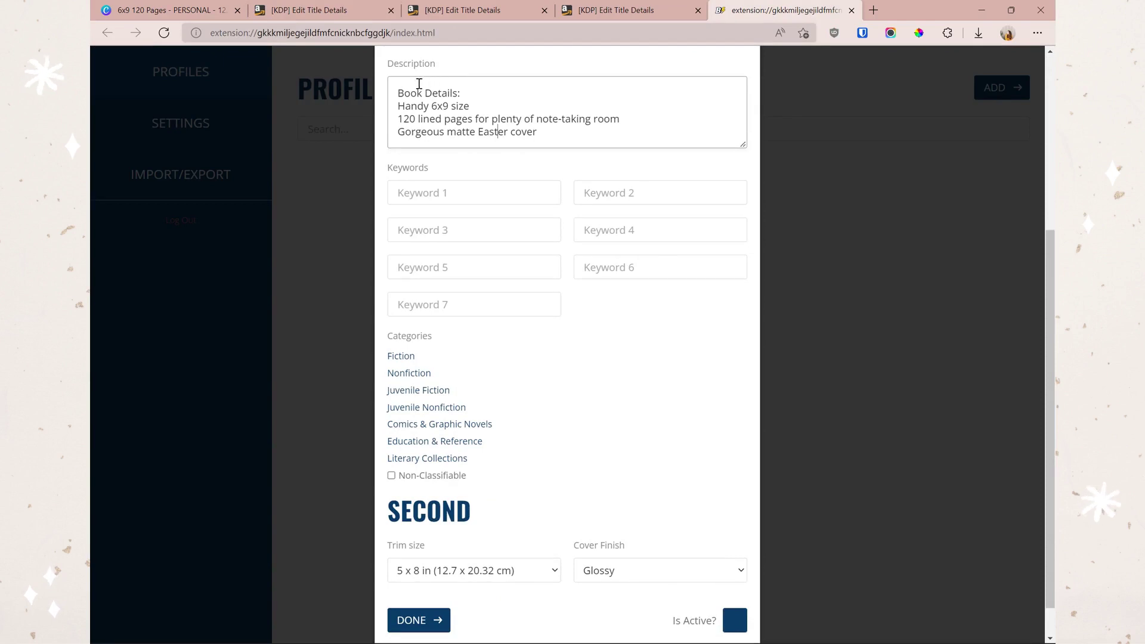
# Compare the profile's plain-text description with the formatted description in the first KDP form
pyautogui.click(300, 11)
pyautogui.click(511, 508)
pyautogui.scroll(-2, 495, 486)
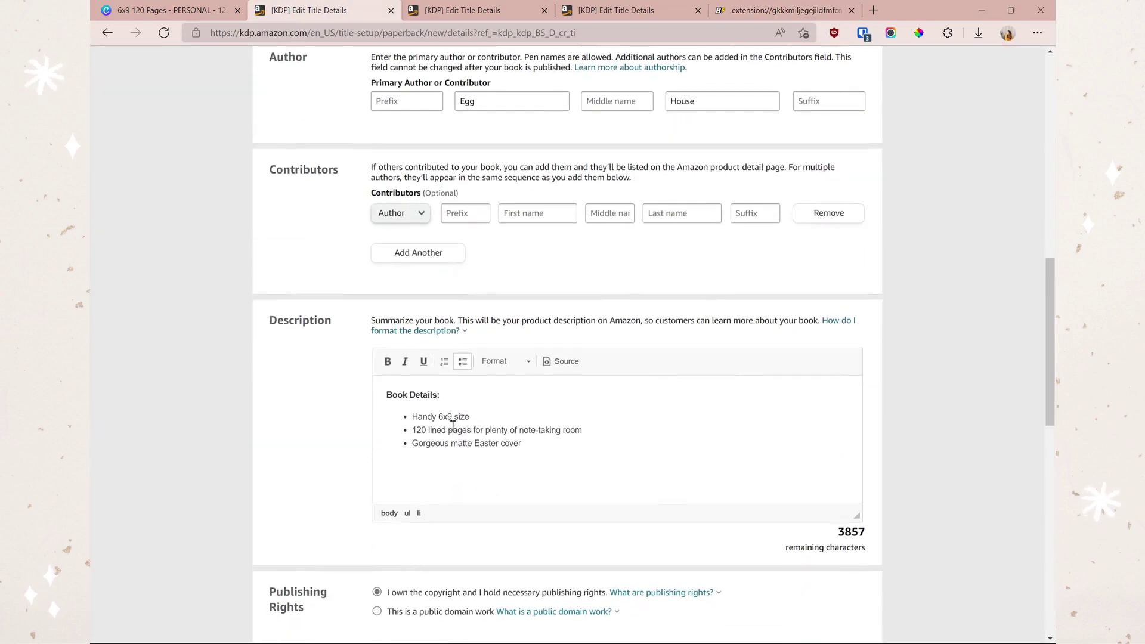
pyautogui.click(735, 12)
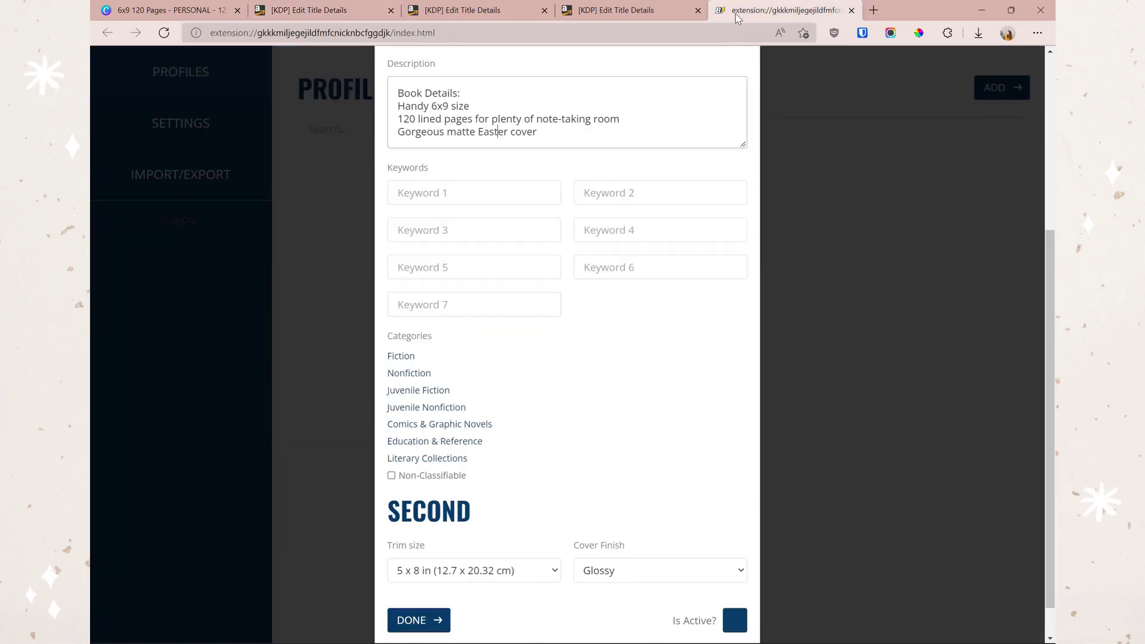
pyautogui.click(327, 10)
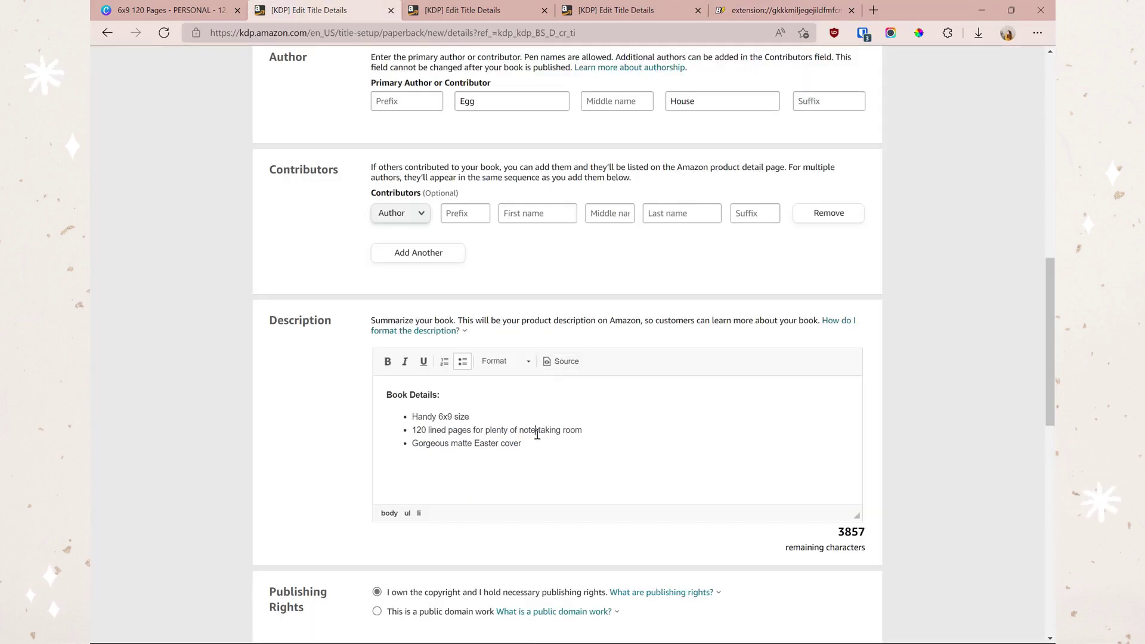
pyautogui.hotkey('ctrl', 'a')
pyautogui.hotkey('ctrl', 'c')
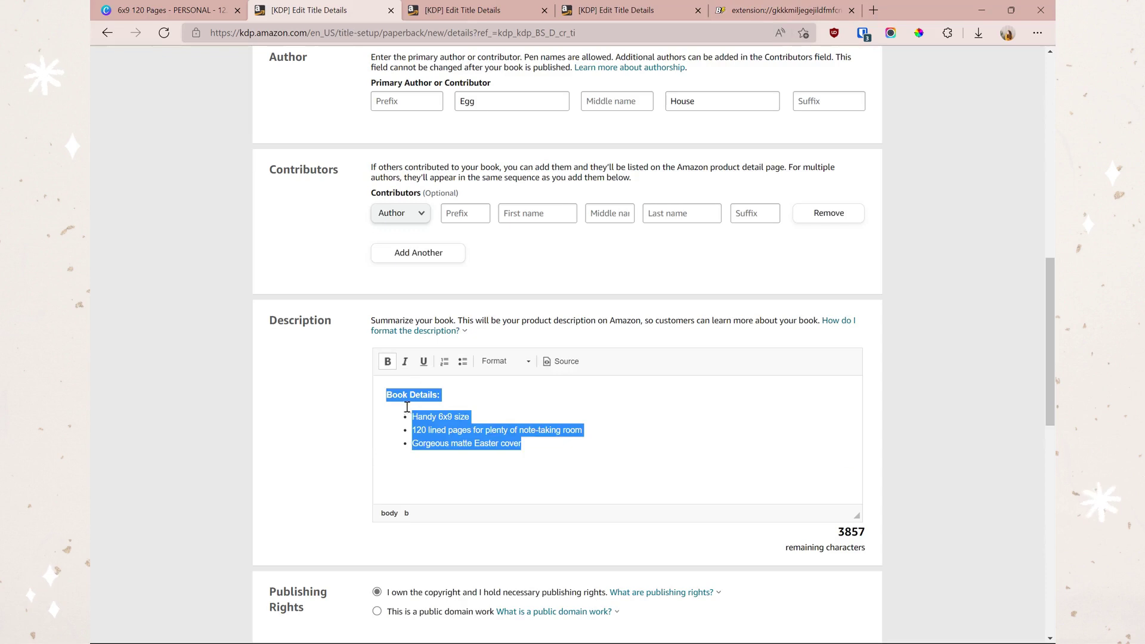
pyautogui.click(388, 394)
pyautogui.moveTo(388, 394); pyautogui.dragTo(430, 394)
pyautogui.click(413, 416)
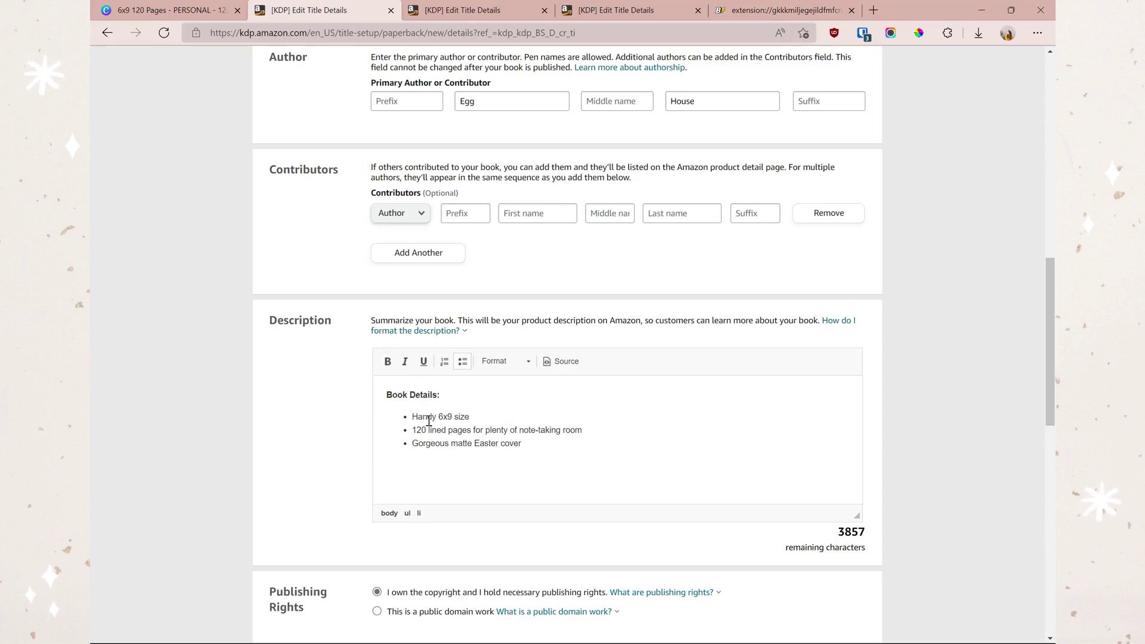
# Insert a blank line below "Book Details:" in the Book Bolt profile's description
pyautogui.click(823, 10)
pyautogui.hotkey('ctrl', 'a')
pyautogui.hotkey('ctrl', 'v')
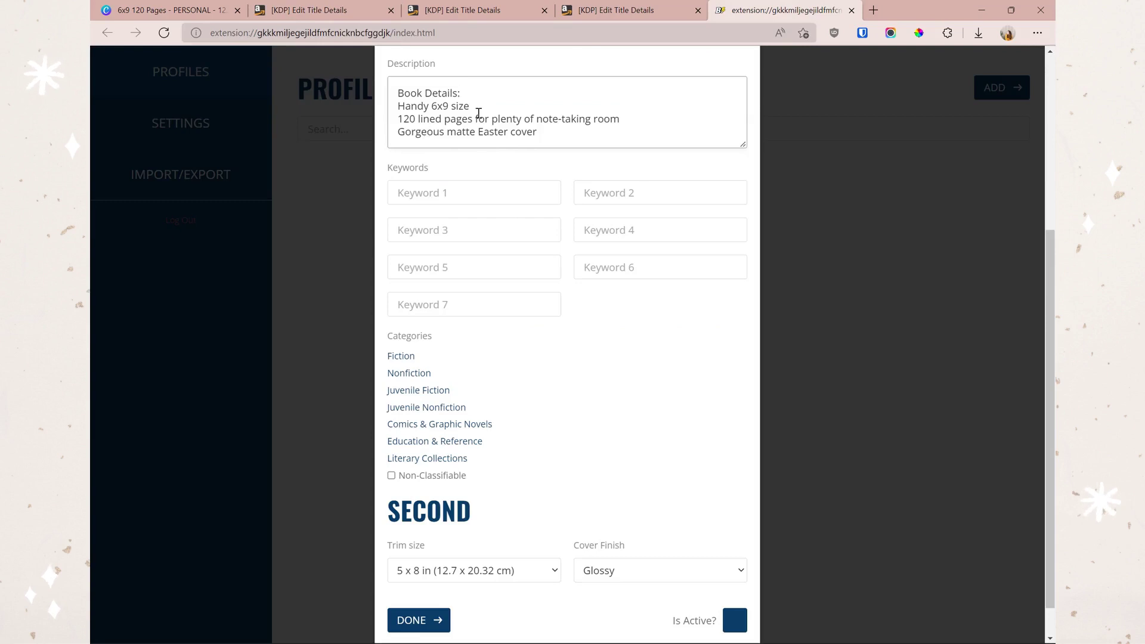
pyautogui.press('Return')
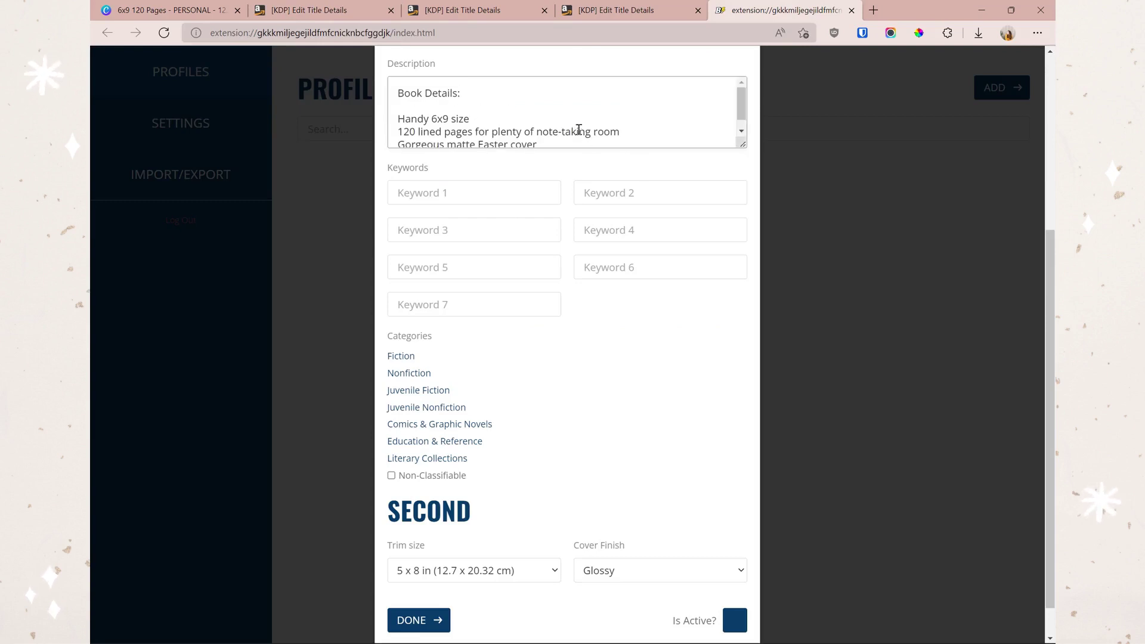
pyautogui.scroll(-1, 581, 119)
# Copy the keywords "happy easter notebook", "easter notebook gift", "easter notebook journal" and "easter notebook for adults" from the first form into the profile
pyautogui.click(322, 10)
pyautogui.click(785, 10)
pyautogui.click(474, 192)
pyautogui.click(321, 10)
pyautogui.click(786, 11)
pyautogui.write('happy easter notebook')
pyautogui.click(322, 10)
pyautogui.click(786, 10)
pyautogui.click(474, 267)
pyautogui.write('easter notebook for adults')
# Copy the remaining keywords "easter notebook for girlfriend", "easter notebook 6x9" and "easter notebook paperback" from the first form into the profile
pyautogui.click(322, 10)
pyautogui.tripleClick(431, 470)
pyautogui.hotkey('ctrl', 'c')
pyautogui.click(786, 10)
pyautogui.hotkey('ctrl', 'v')
pyautogui.hotkey('ctrl', 'v')
pyautogui.tripleClick(784, 395)
pyautogui.hotkey('ctrl', 'v')
pyautogui.tripleClick(784, 429)
pyautogui.click(659, 267)
pyautogui.hotkey('ctrl', 'v')
# Select the Juvenile Nonfiction categories Holidays & Celebrations > Easter & Lent and Language Arts > Journal Writing for the profile
pyautogui.click(426, 407)
pyautogui.scroll(-2, 487, 455)
pyautogui.scroll(-6, 487, 454)
pyautogui.click(452, 410)
pyautogui.scroll(-5, 486, 388)
pyautogui.click(430, 246)
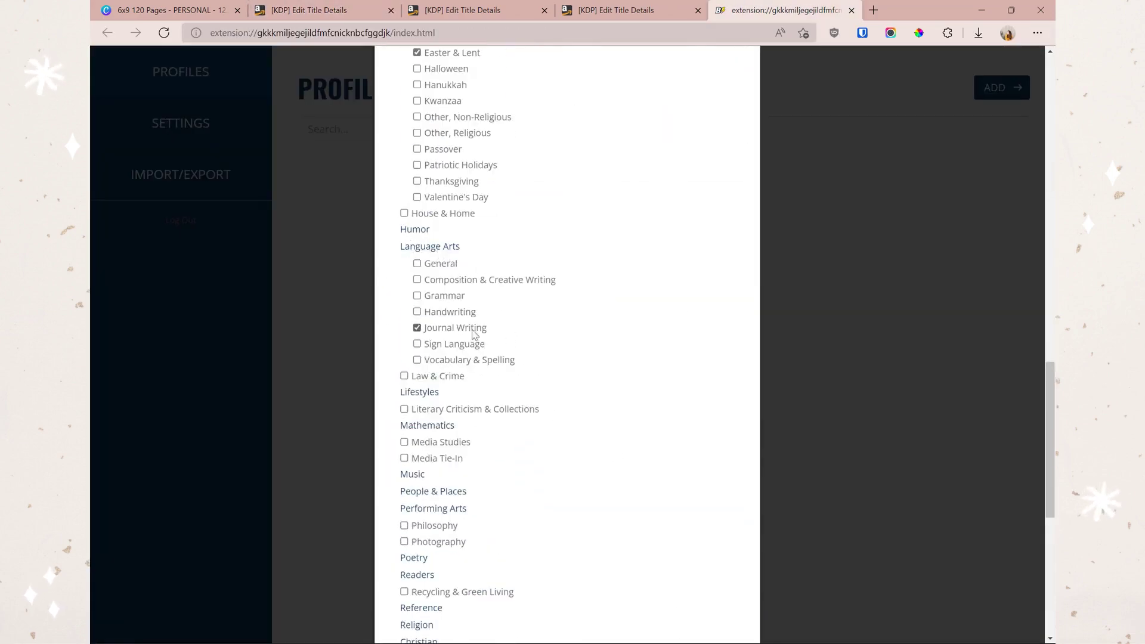
# Set the trim size to 6 x 9 in and cover finish to Matte, then save the profile as active
pyautogui.scroll(-6, 524, 388)
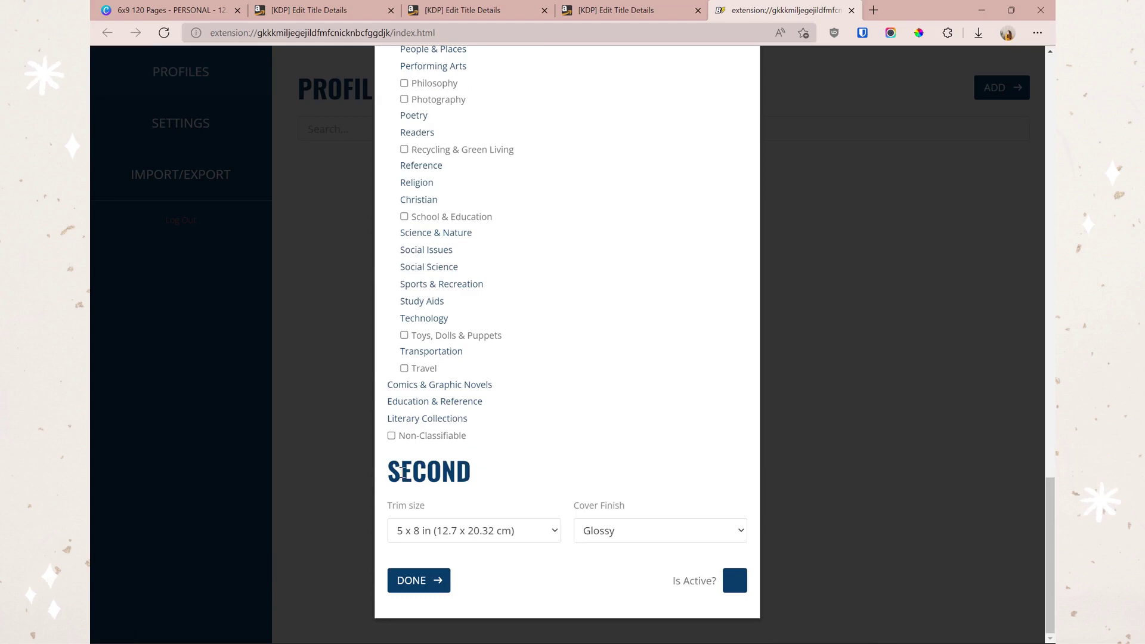
pyautogui.click(520, 531)
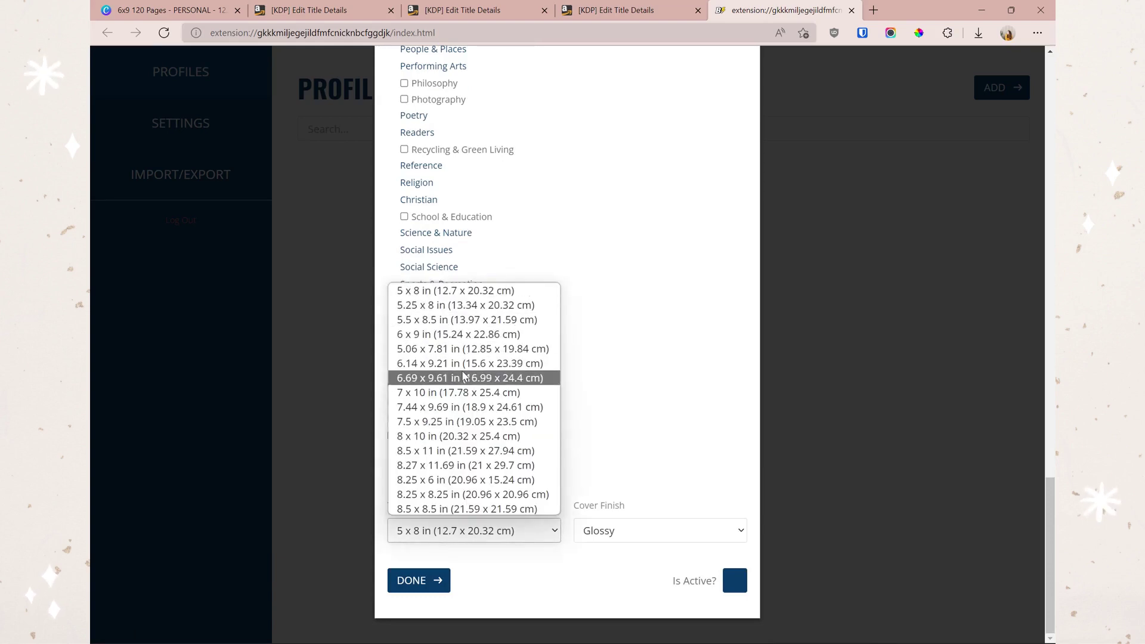
pyautogui.click(460, 334)
pyautogui.click(618, 528)
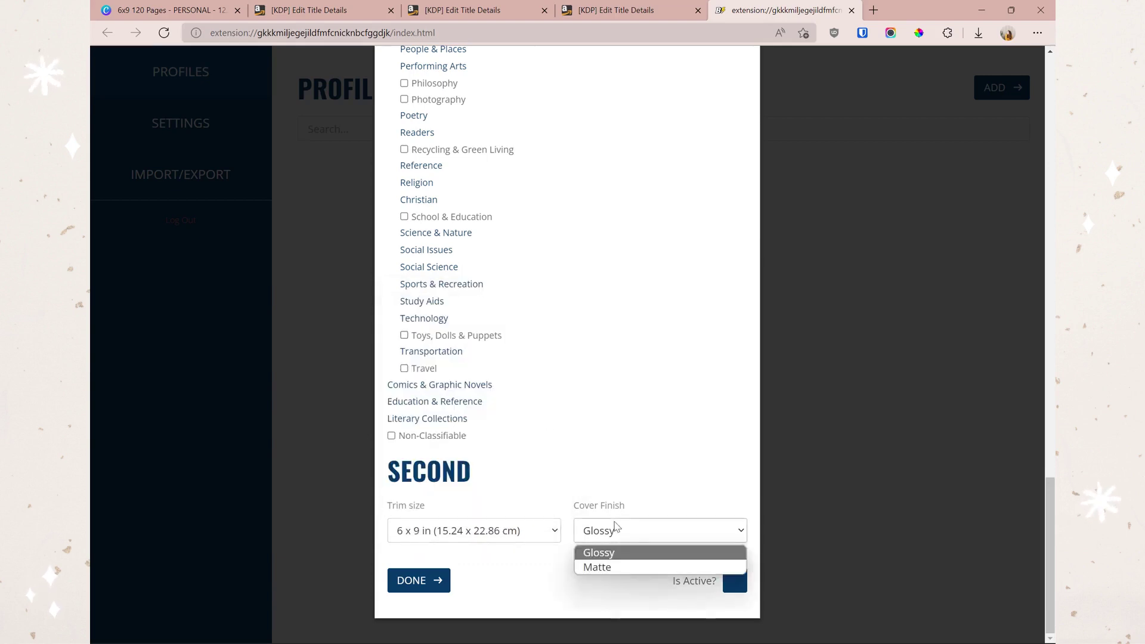
pyautogui.click(615, 567)
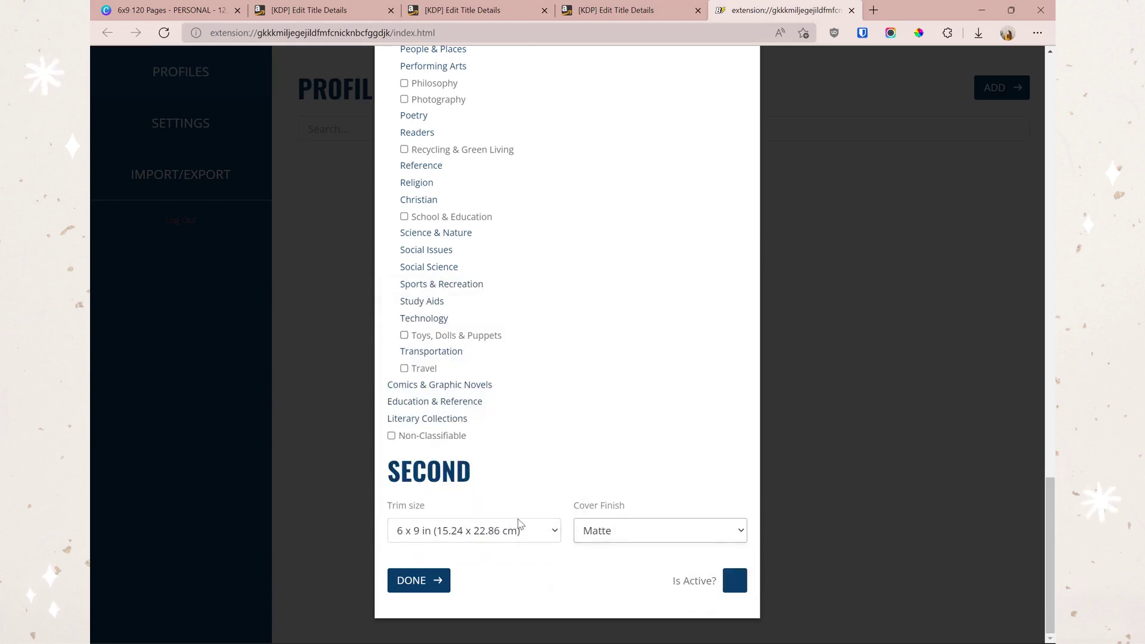
pyautogui.click(737, 588)
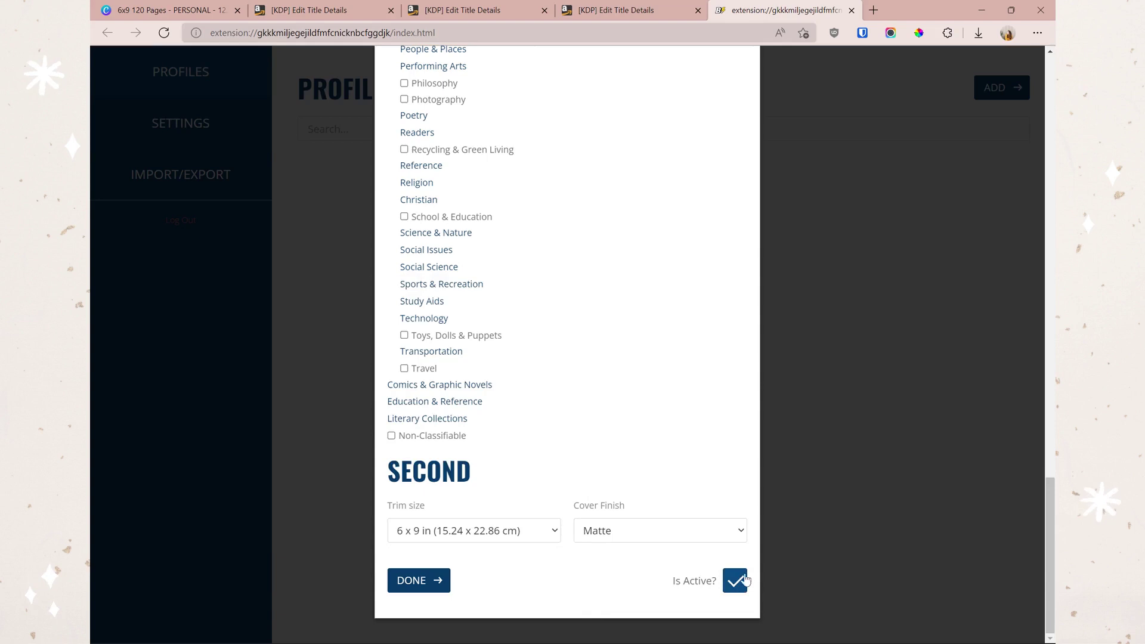
pyautogui.click(438, 588)
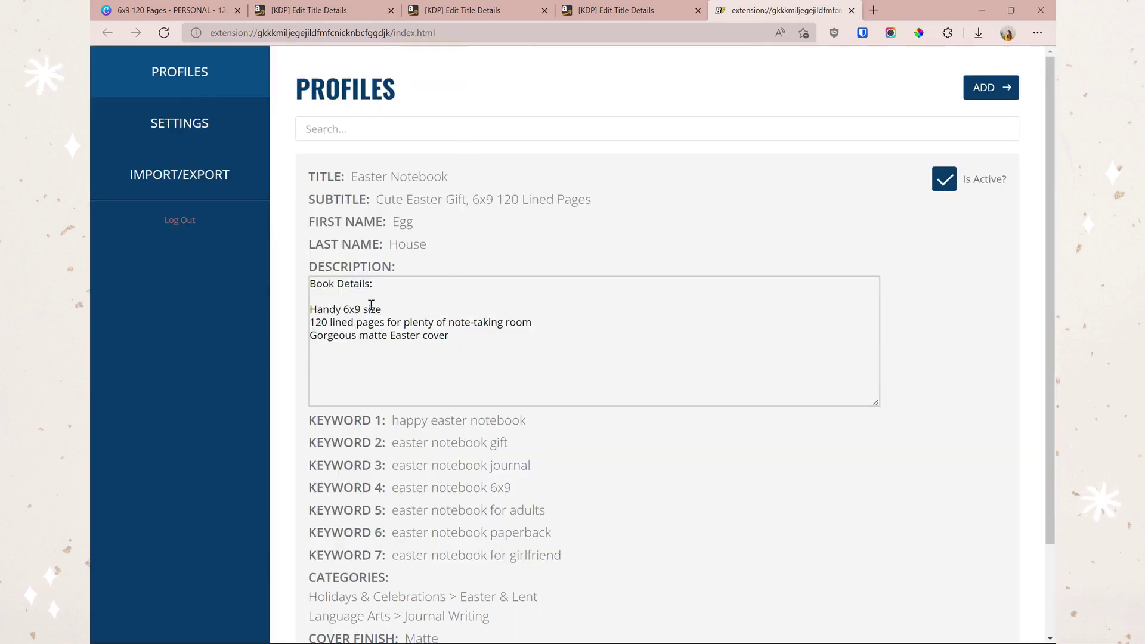
# Close the filled KDP form and reopen it as a blank paperback details form
pyautogui.scroll(-3, 348, 278)
pyautogui.click(289, 12)
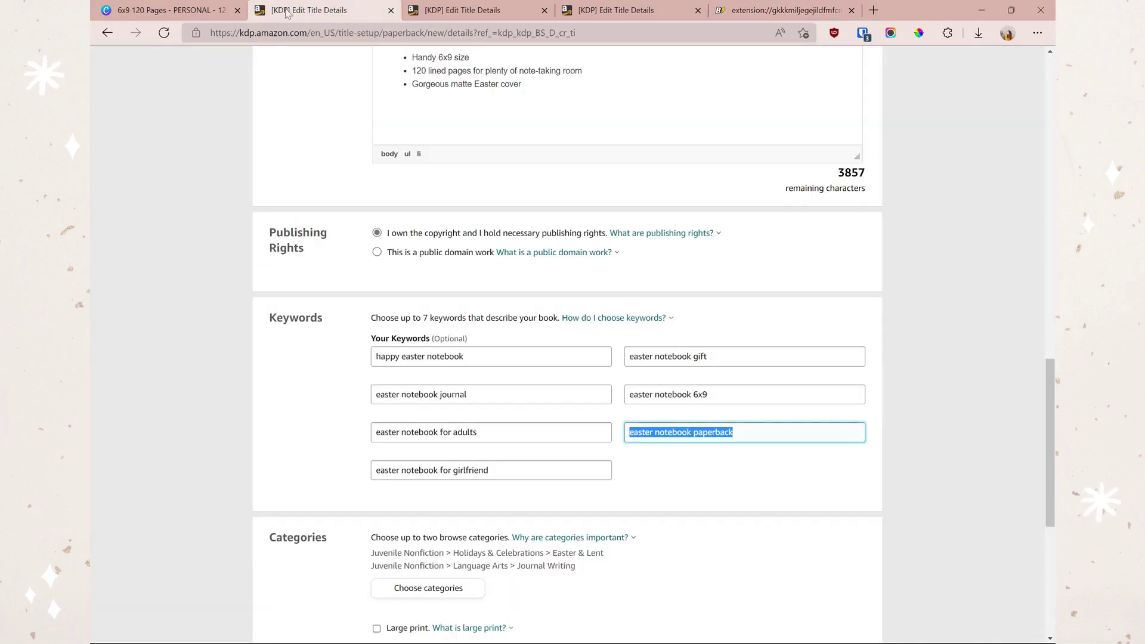
pyautogui.click(392, 11)
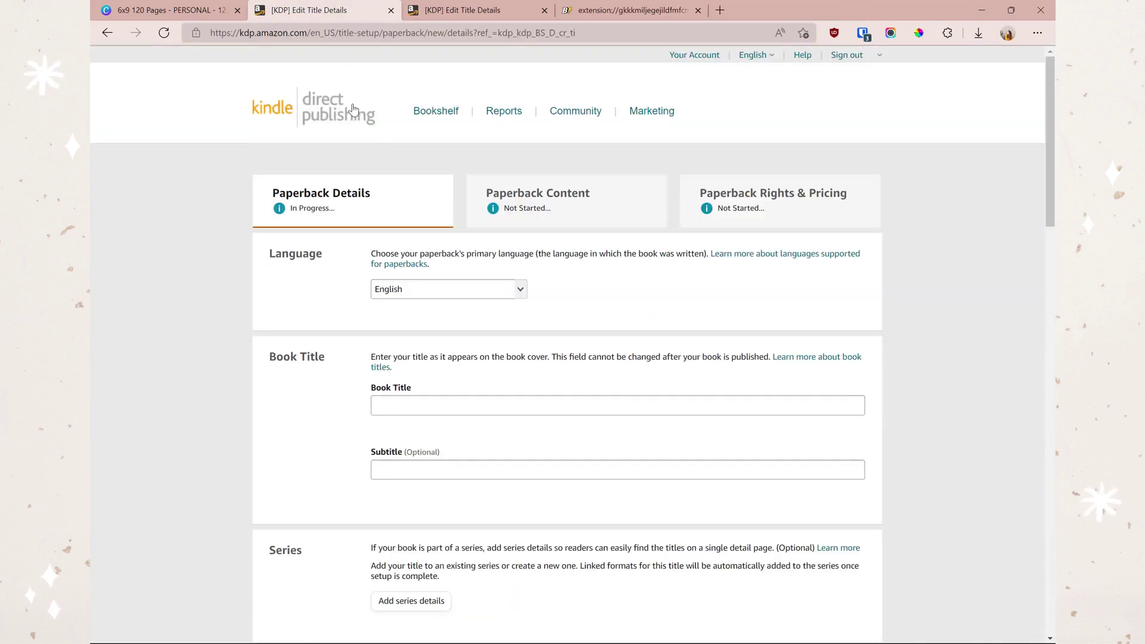
pyautogui.hotkey('ctrl', 'shift', 't')
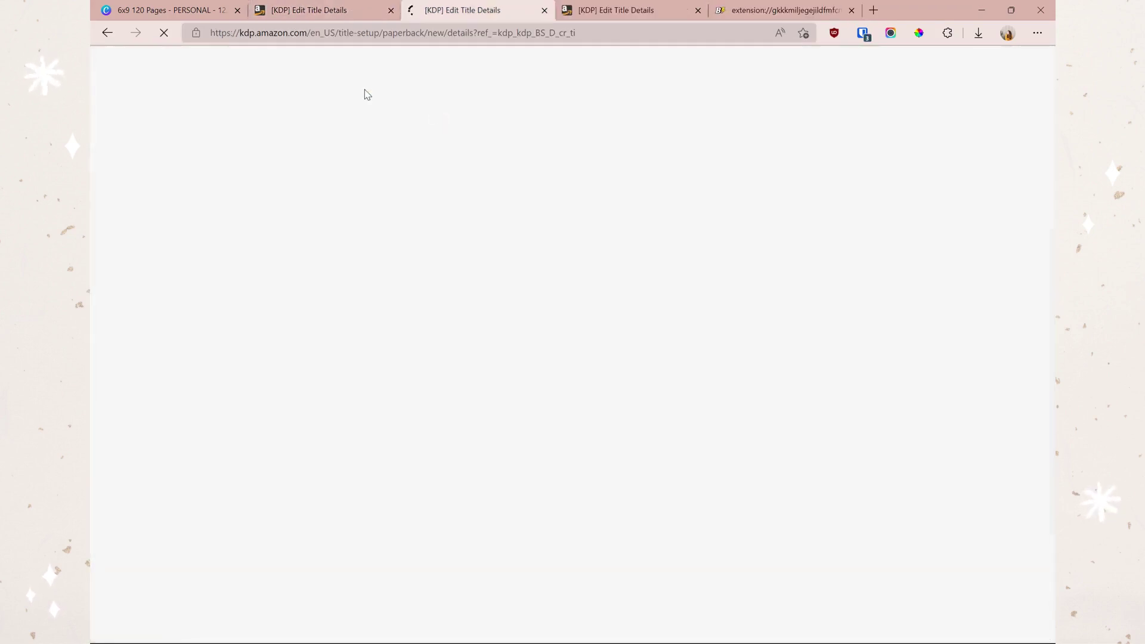
pyautogui.click(332, 6)
pyautogui.hotkey('ctrl', 'Tab')
pyautogui.hotkey('ctrl', 'Tab')
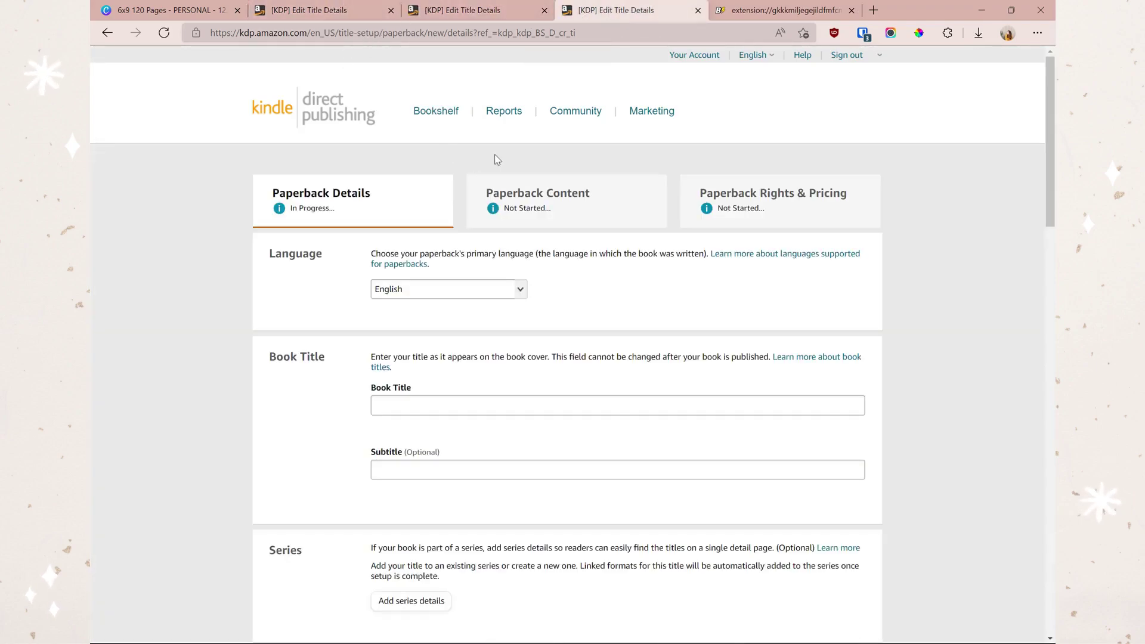
# Check the hotkey listed in the saved Easter Notebook profile
pyautogui.click(821, 15)
pyautogui.scroll(-1, 435, 472)
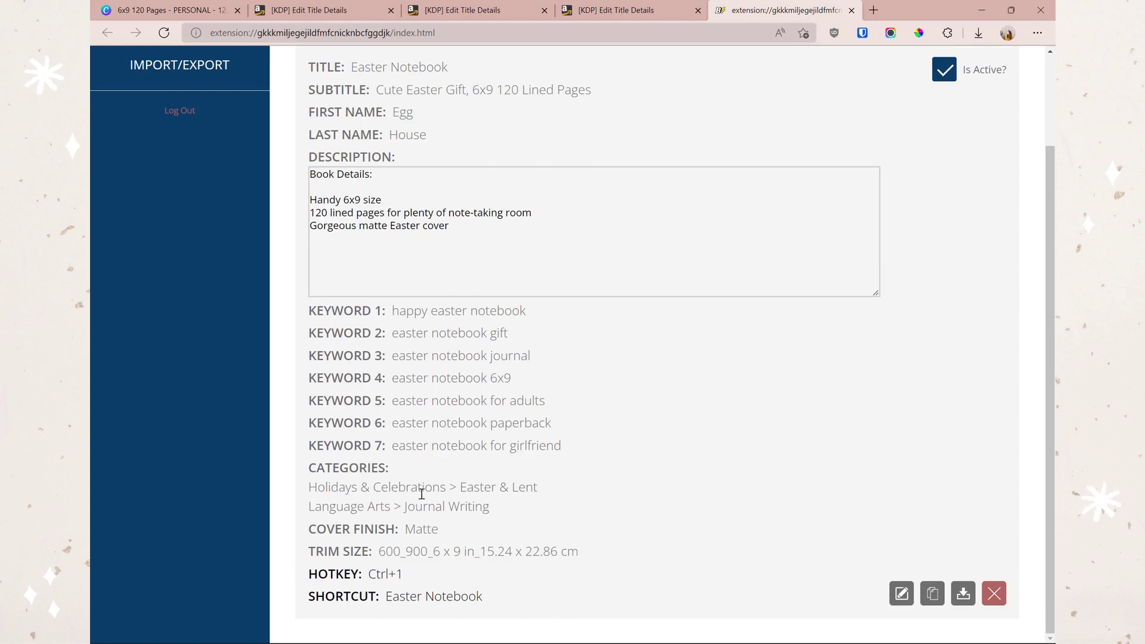
pyautogui.moveTo(409, 572); pyautogui.dragTo(367, 574)
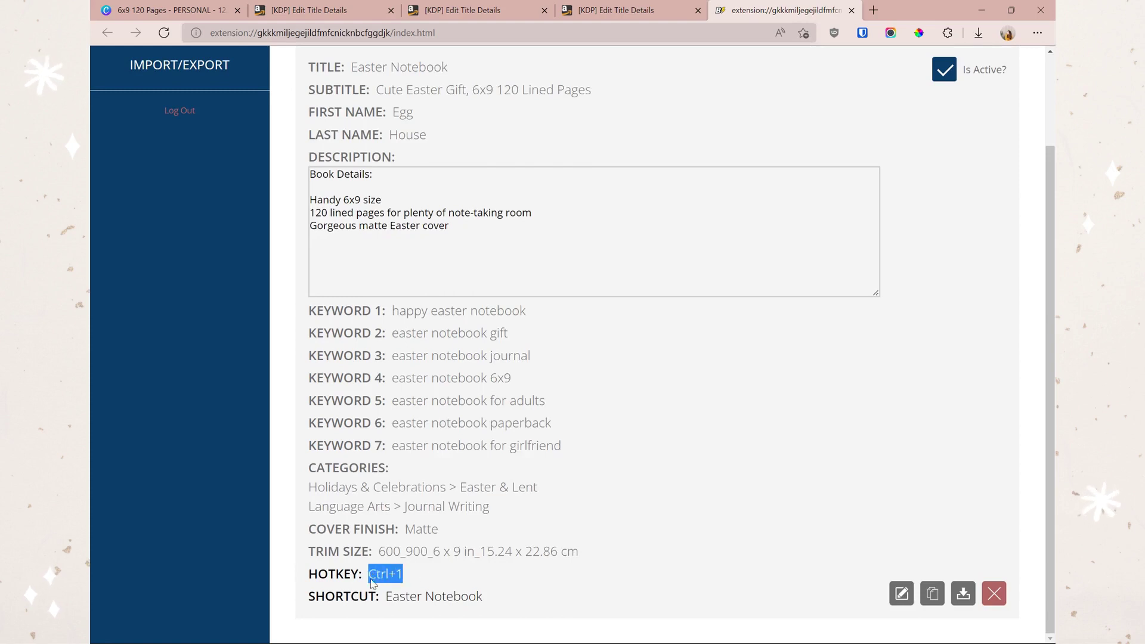
pyautogui.click(620, 471)
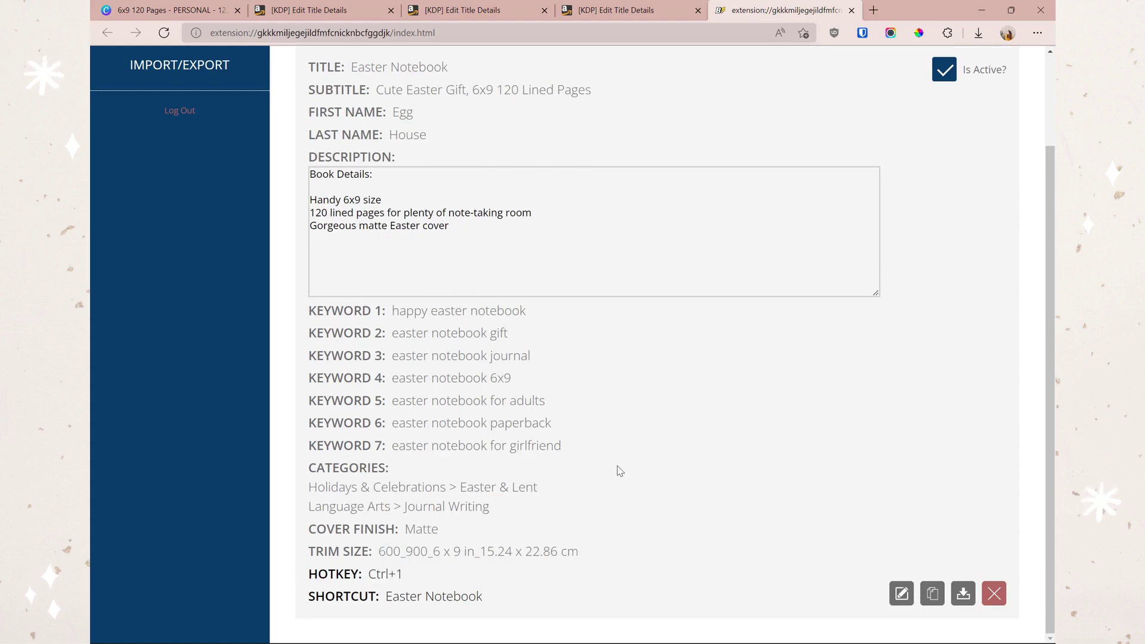
# Fill the first blank KDP form with the saved Easter Notebook profile using its hotkey and review the filled details
pyautogui.click(332, 11)
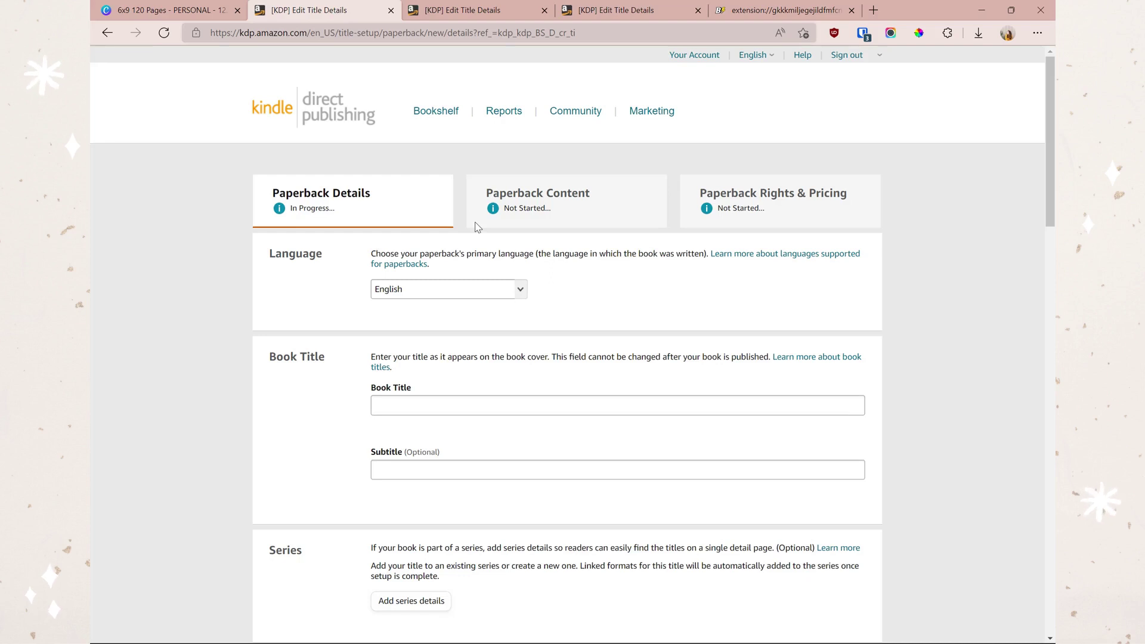
pyautogui.hotkey('ctrl', '1')
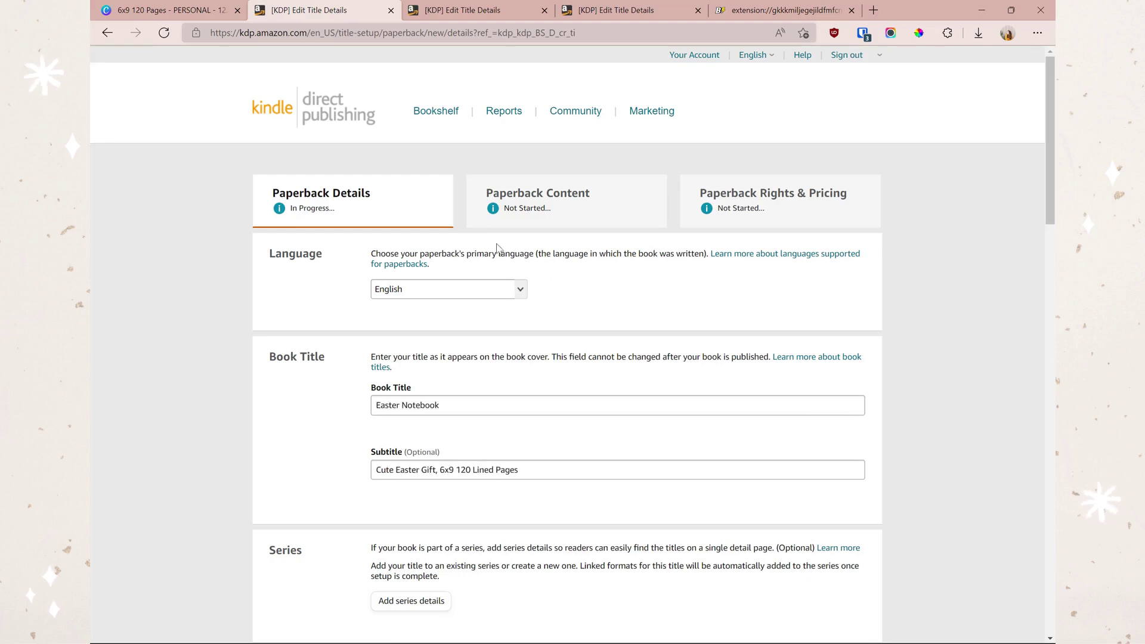
pyautogui.scroll(-1, 475, 227)
pyautogui.scroll(-8, 689, 346)
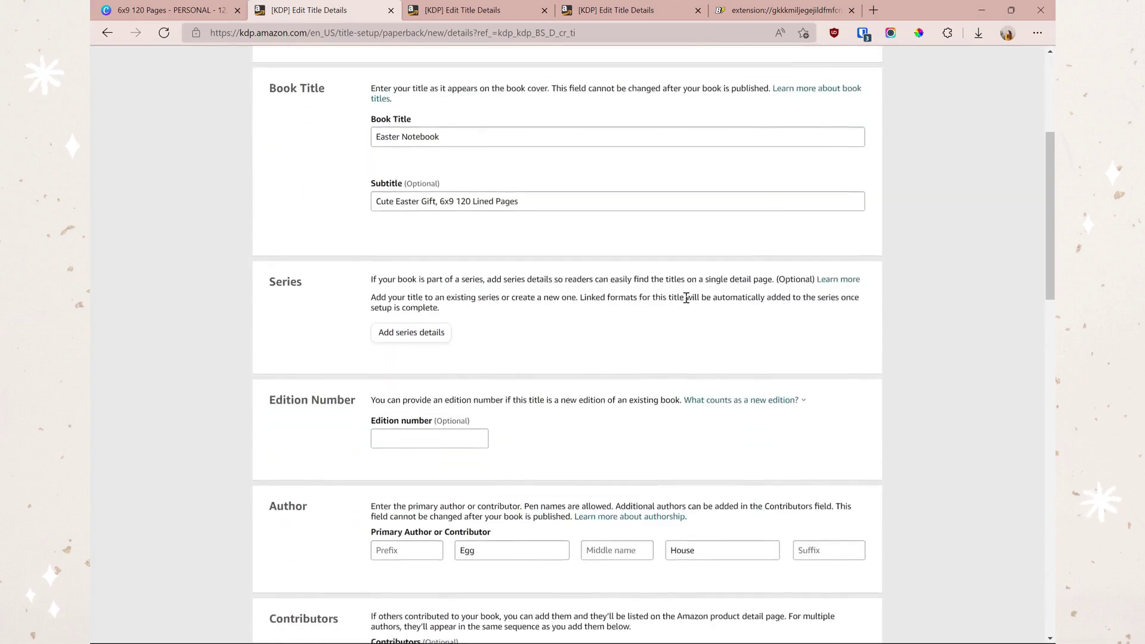
# Bold the "Book Details:" heading, make the three feature lines below it a bulleted list, and copy the whole description
pyautogui.scroll(-3, 666, 261)
pyautogui.moveTo(444, 395); pyautogui.dragTo(381, 396)
pyautogui.hotkey('ctrl', 'b')
pyautogui.click(384, 427)
pyautogui.click(462, 361)
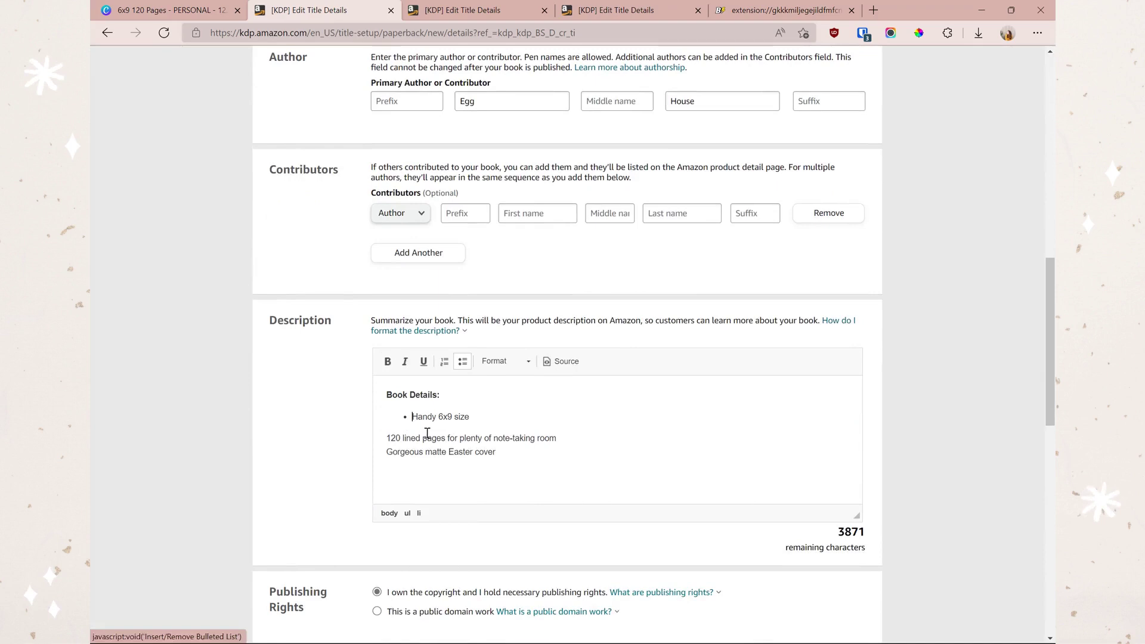
pyautogui.click(386, 439)
pyautogui.press('BackSpace')
pyautogui.click(387, 451)
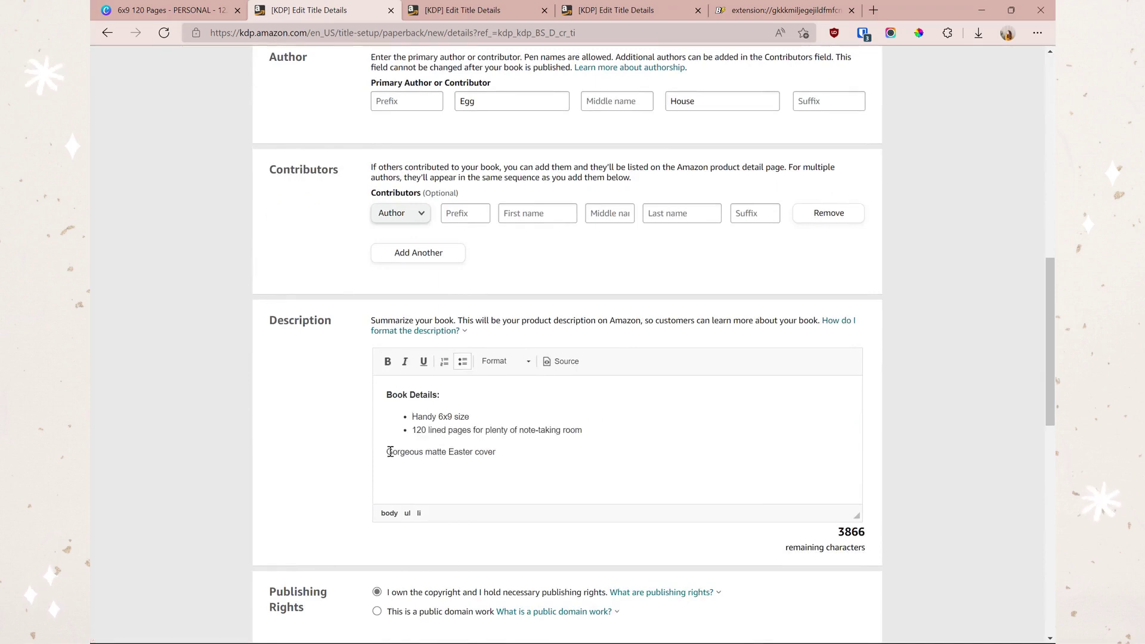
pyautogui.press('BackSpace')
pyautogui.hotkey('ctrl', 'a')
pyautogui.hotkey('ctrl', 'c')
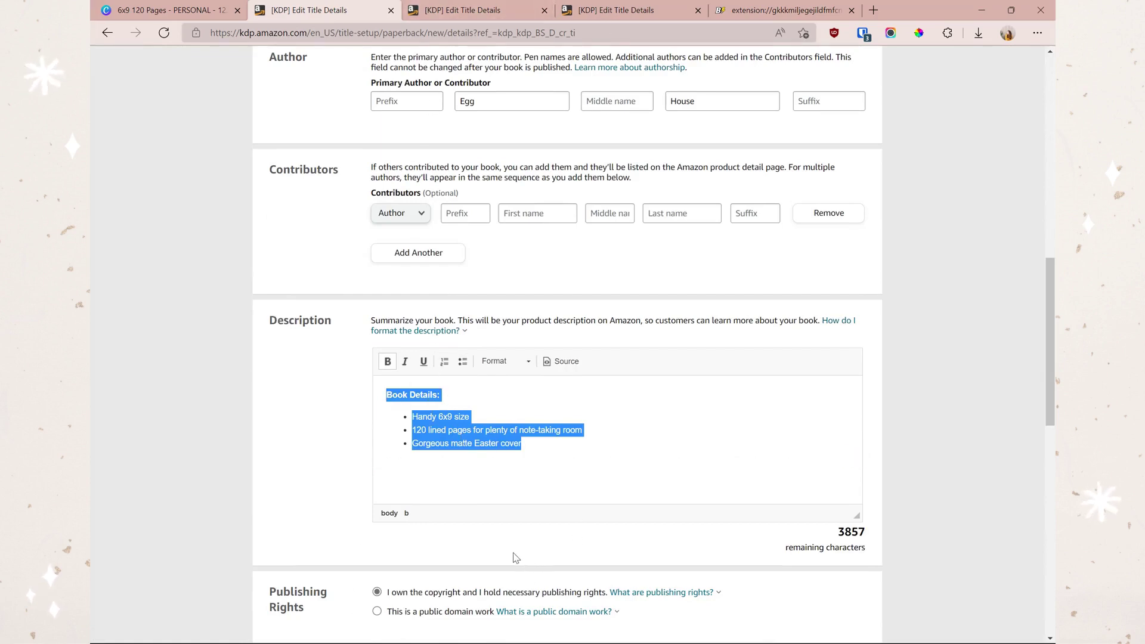
# Review the form's publishing rights, keywords, categories and adult content setting, and look at the plain description in the saved profile
pyautogui.scroll(-4, 262, 434)
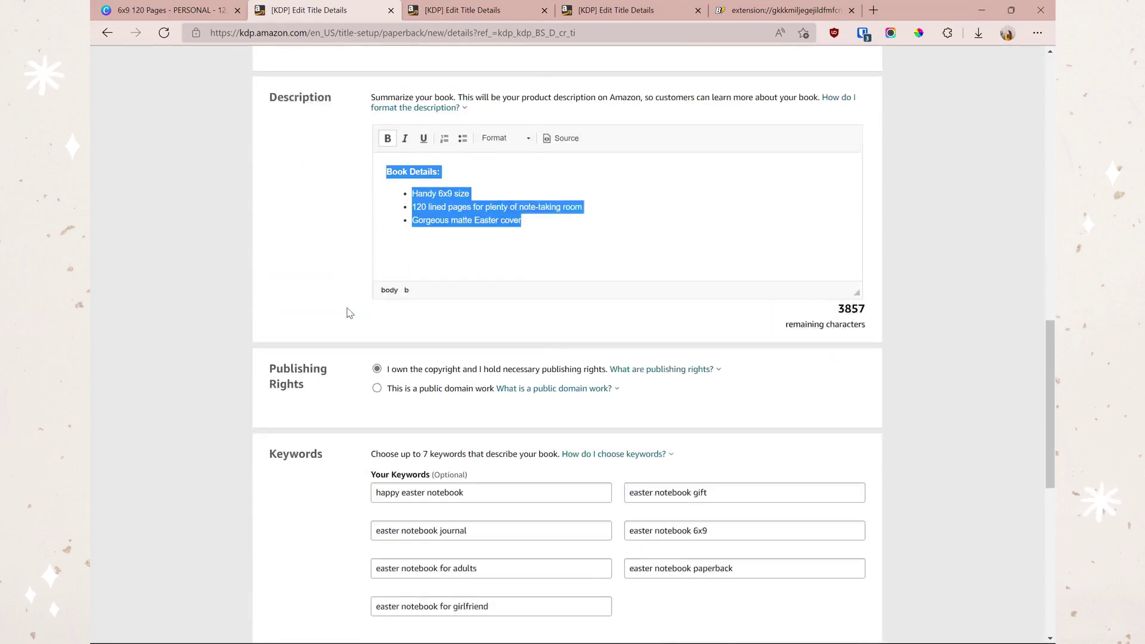
pyautogui.scroll(-1, 349, 311)
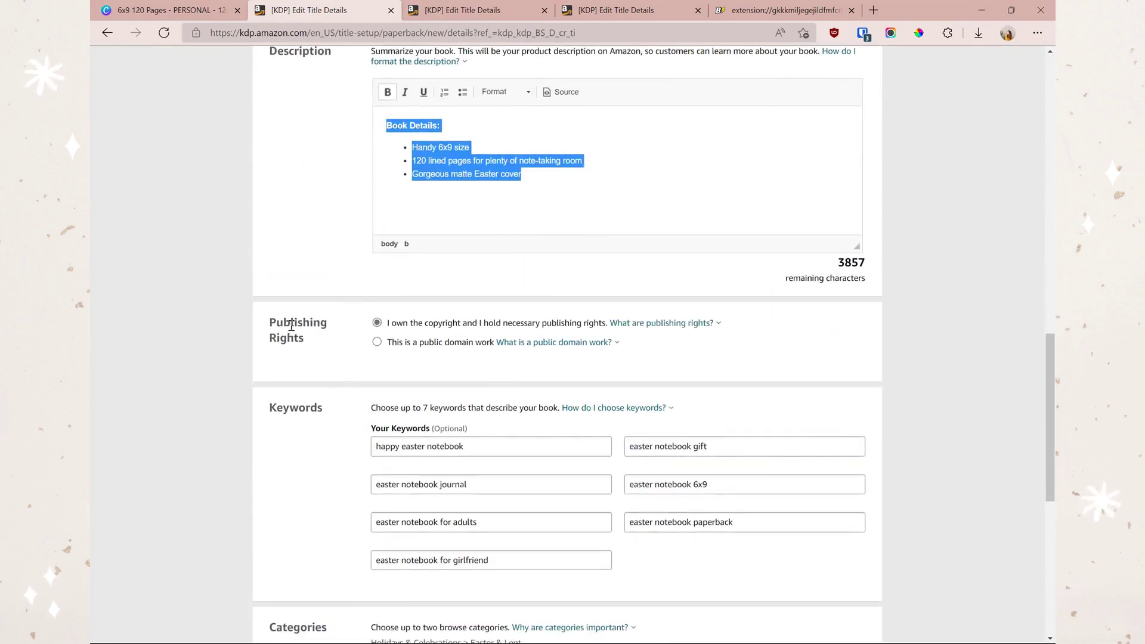
pyautogui.click(775, 10)
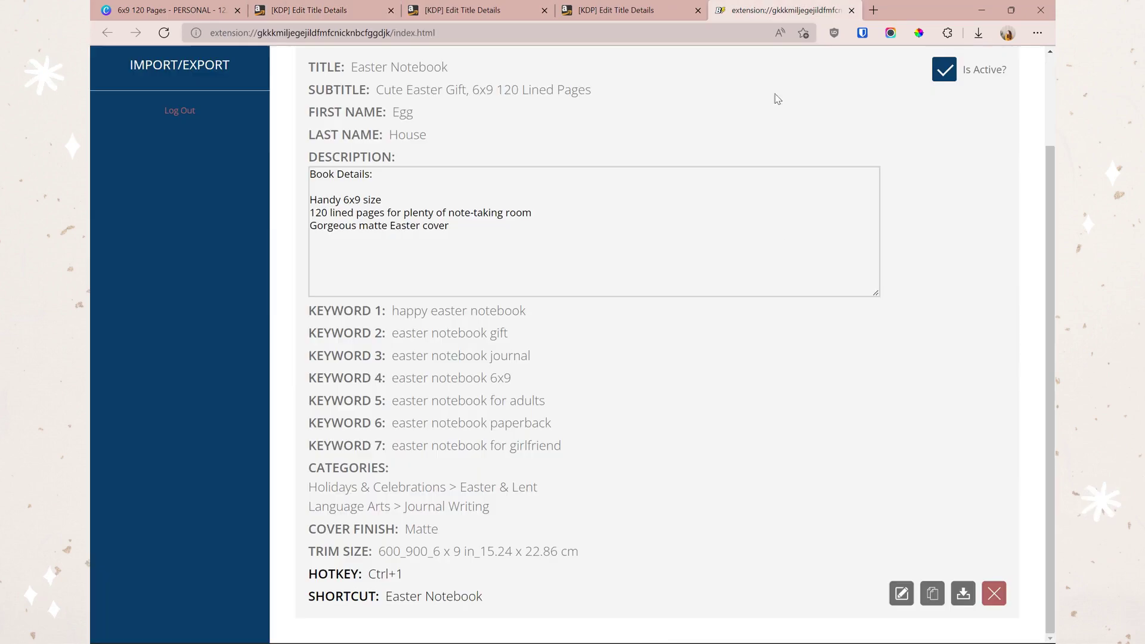
pyautogui.click(310, 10)
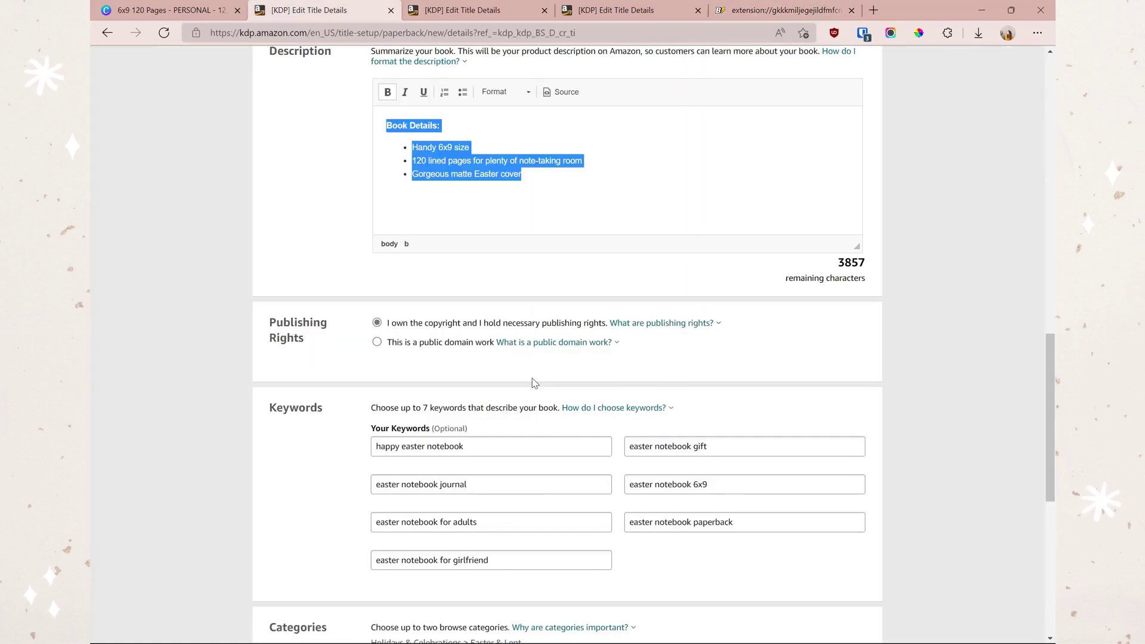
pyautogui.scroll(-8, 532, 385)
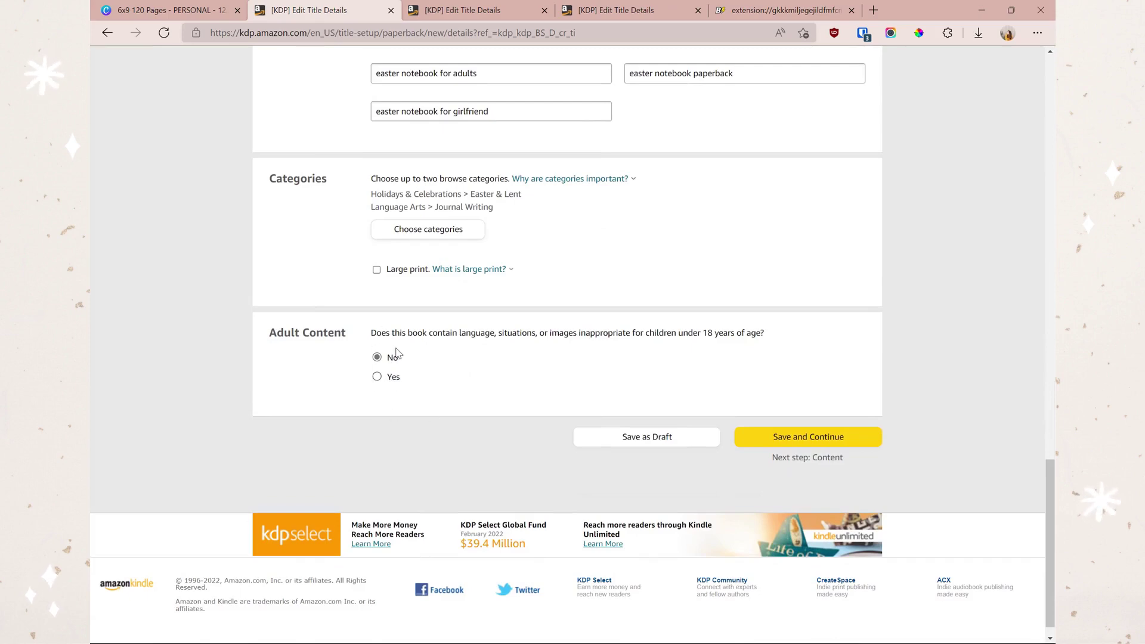
pyautogui.scroll(5, 411, 352)
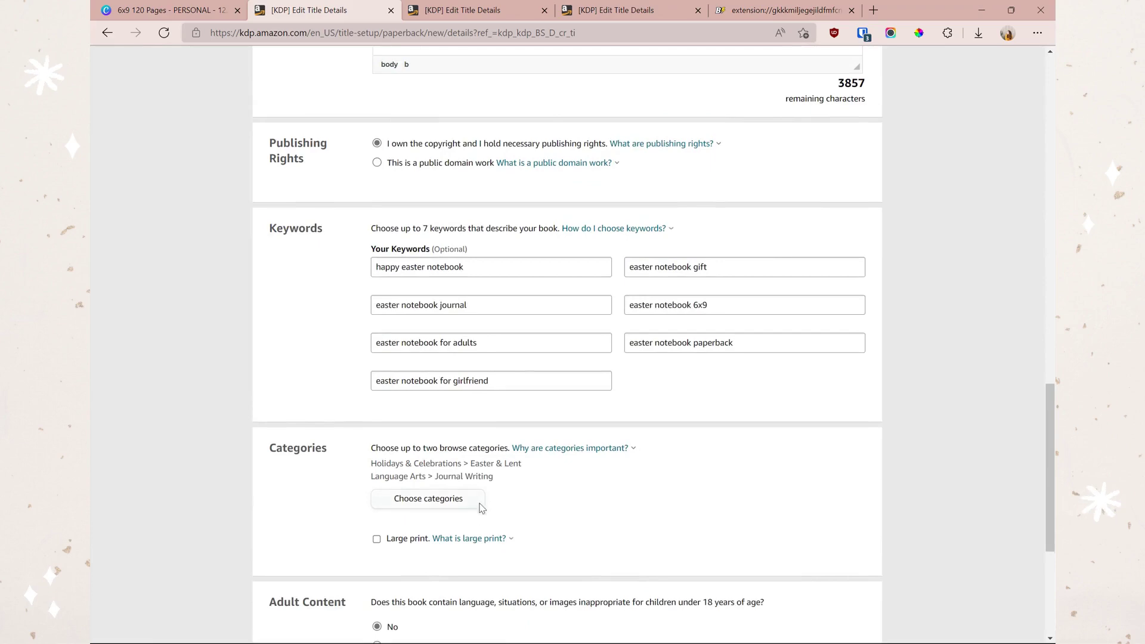
# Check the second form's description and replace the third form's description with the copied formatted version
pyautogui.click(477, 10)
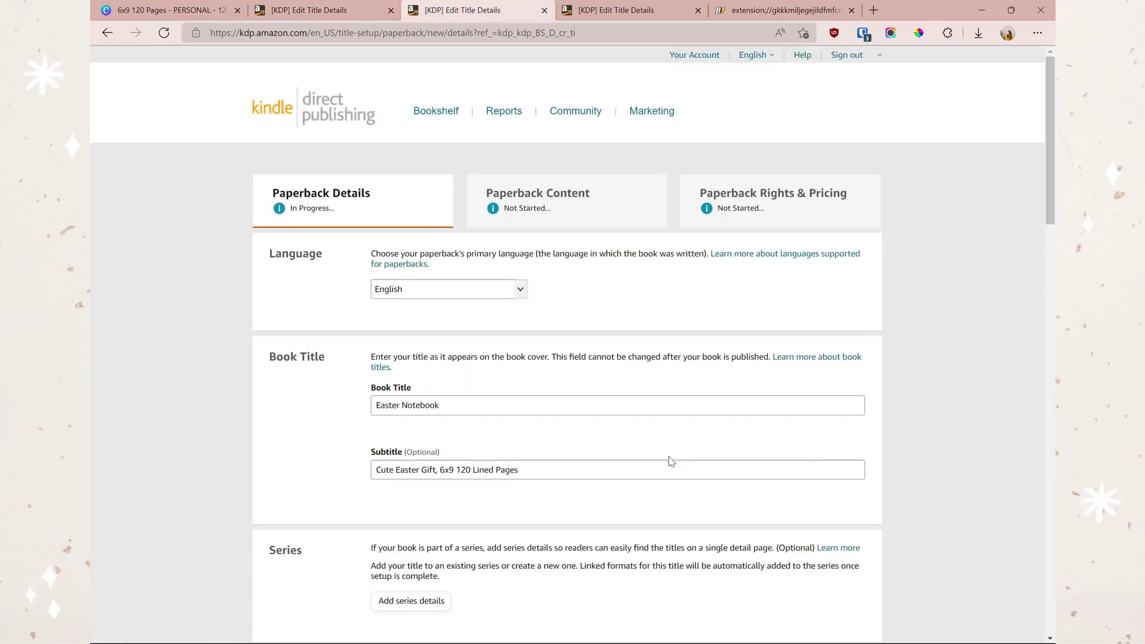
pyautogui.scroll(-12, 670, 459)
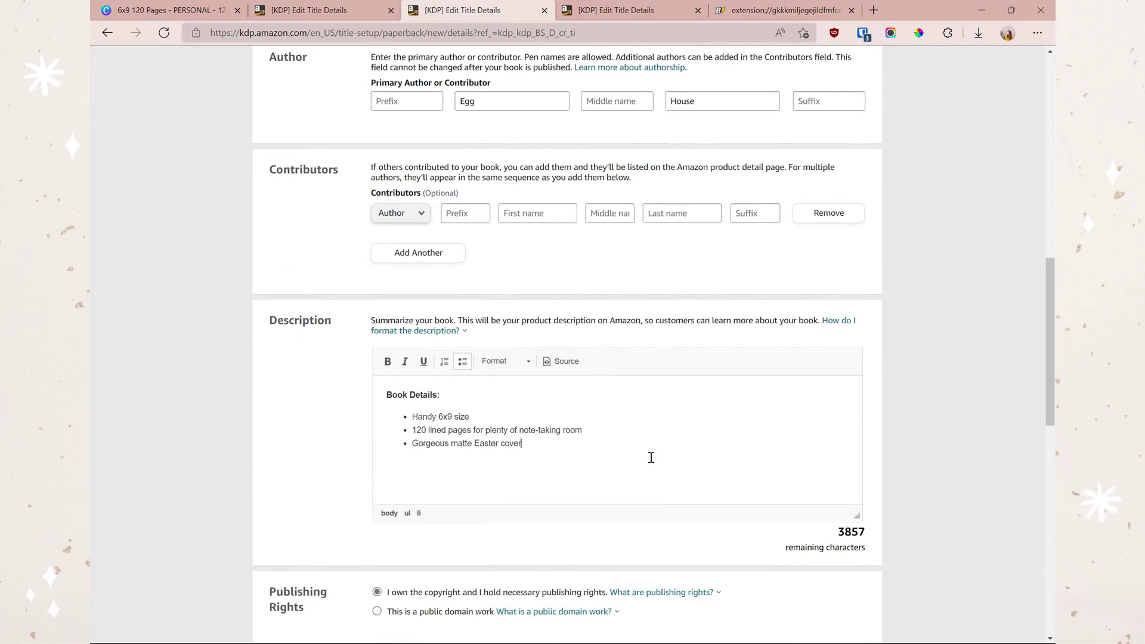
pyautogui.click(635, 12)
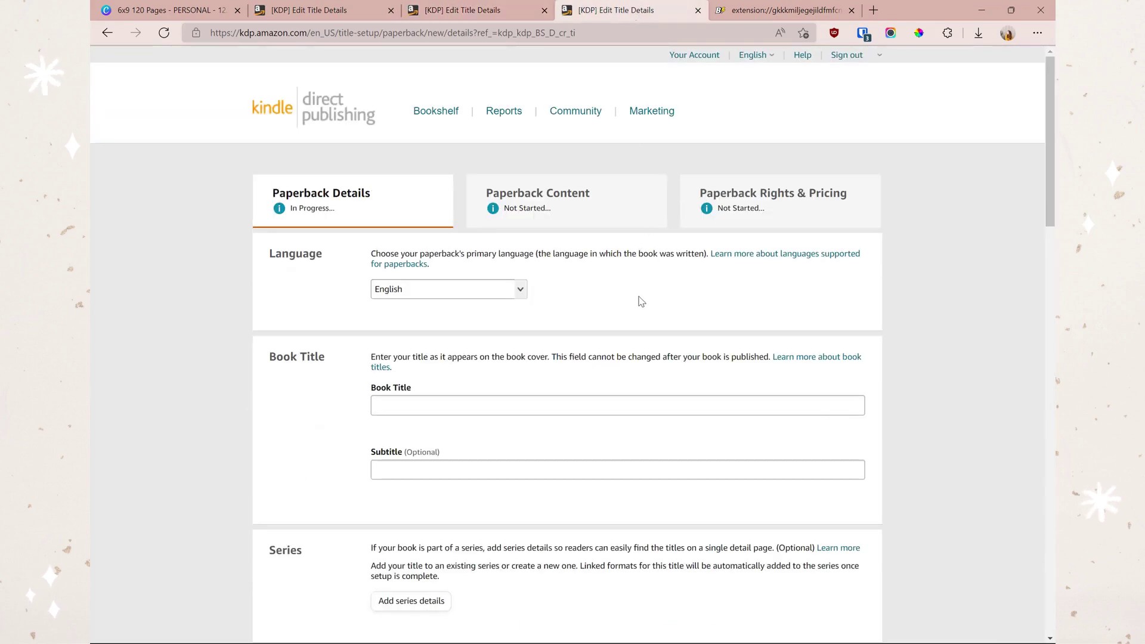
pyautogui.scroll(-10, 638, 362)
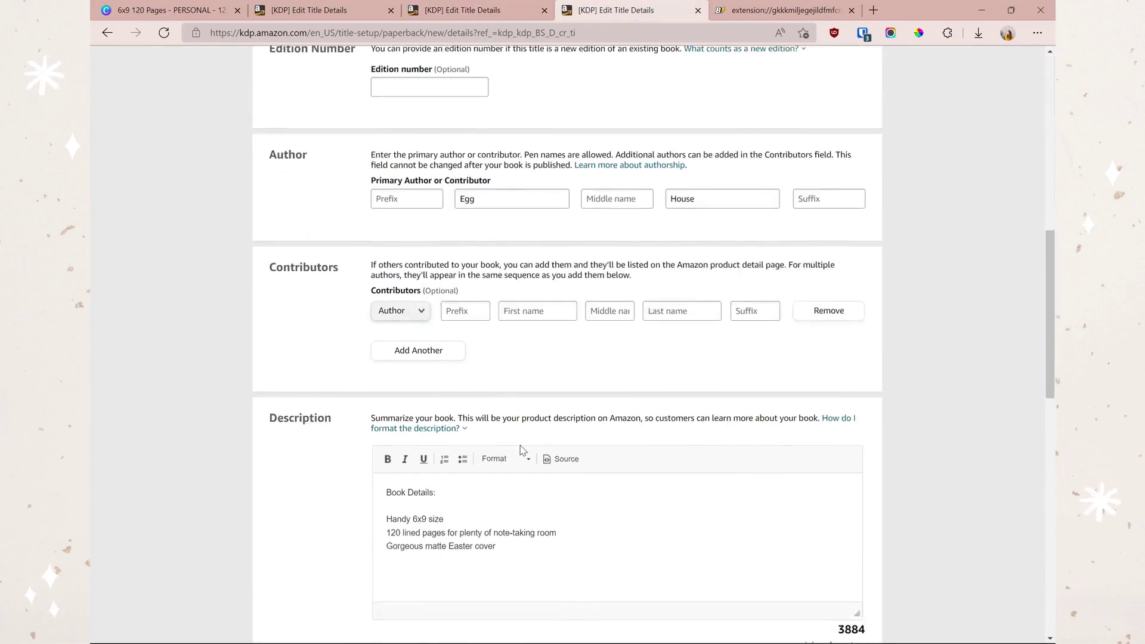
pyautogui.click(487, 477)
pyautogui.hotkey('ctrl', 'a')
pyautogui.hotkey('ctrl', 'v')
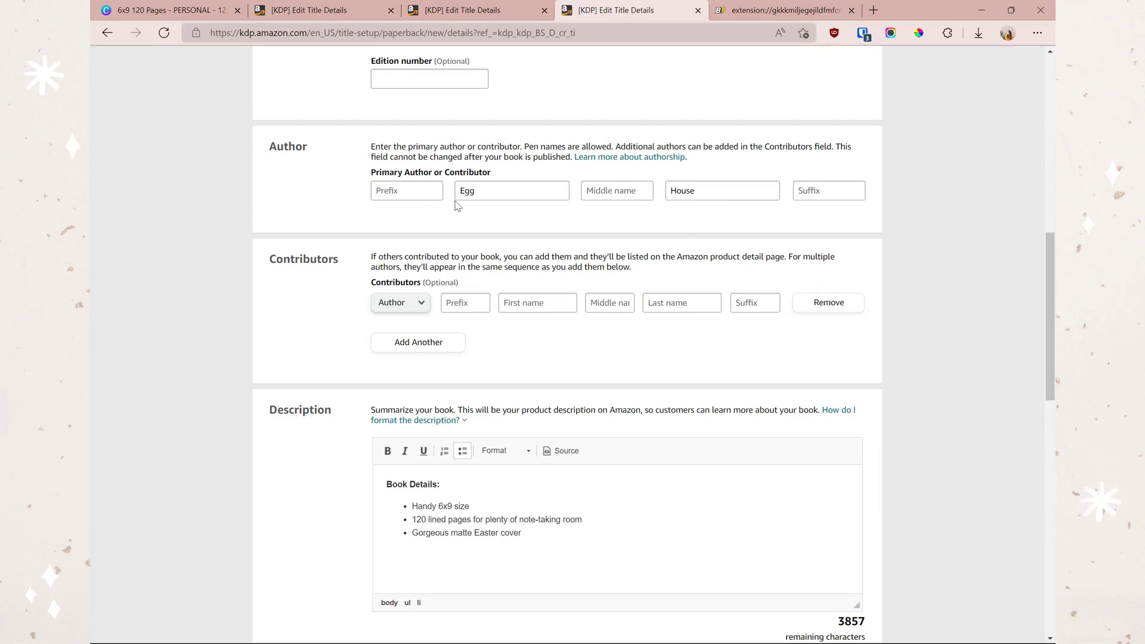
# Save the paperback details of all three Easter Notebook forms and continue each to its content page
pyautogui.hotkey('ctrl', '2')
pyautogui.scroll(-5, 679, 421)
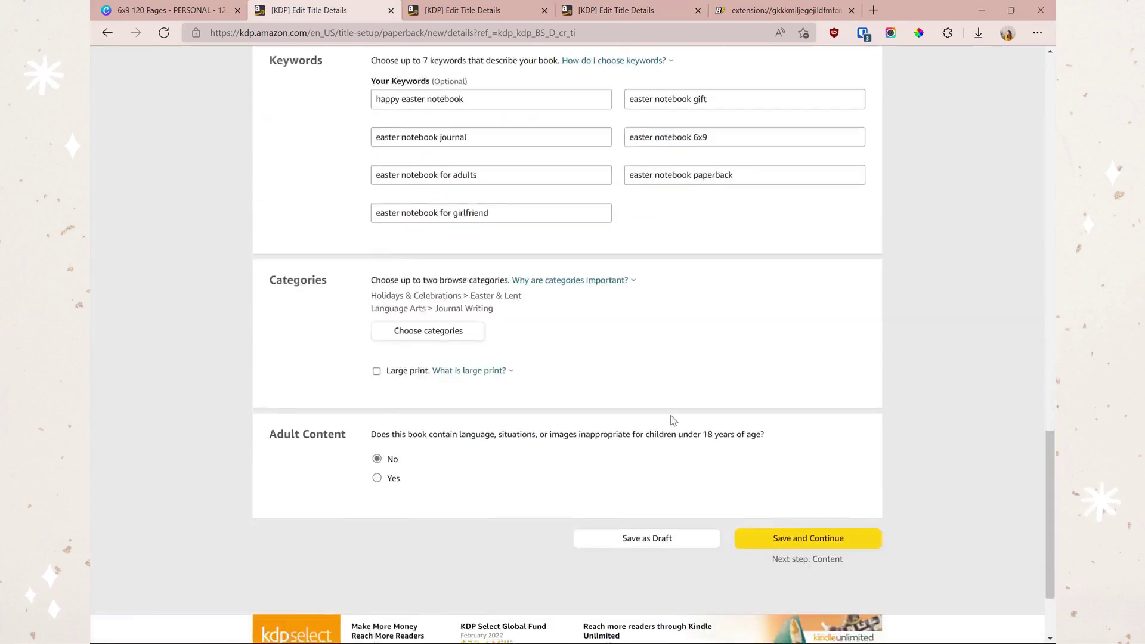
pyautogui.click(778, 440)
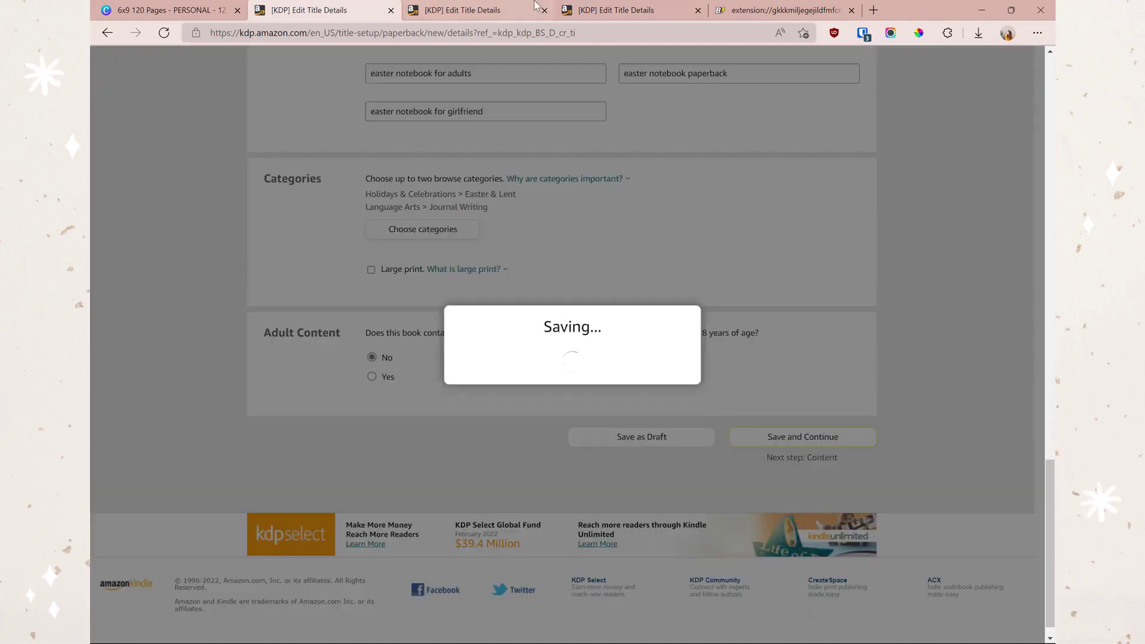
pyautogui.hotkey('ctrl', '3')
pyautogui.scroll(-5, 792, 404)
pyautogui.click(833, 446)
pyautogui.hotkey('ctrl', '4')
pyautogui.scroll(-5, 834, 512)
pyautogui.click(813, 619)
# Assign a free KDP ISBN to each of the three Easter Notebook paperbacks
pyautogui.hotkey('ctrl', '2')
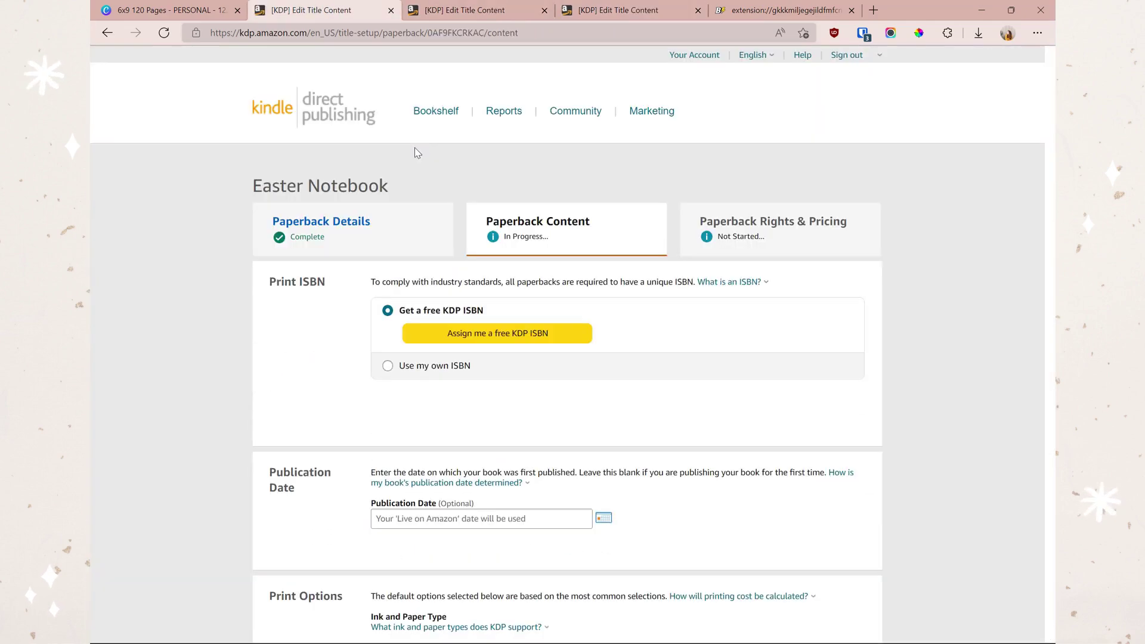
pyautogui.click(517, 335)
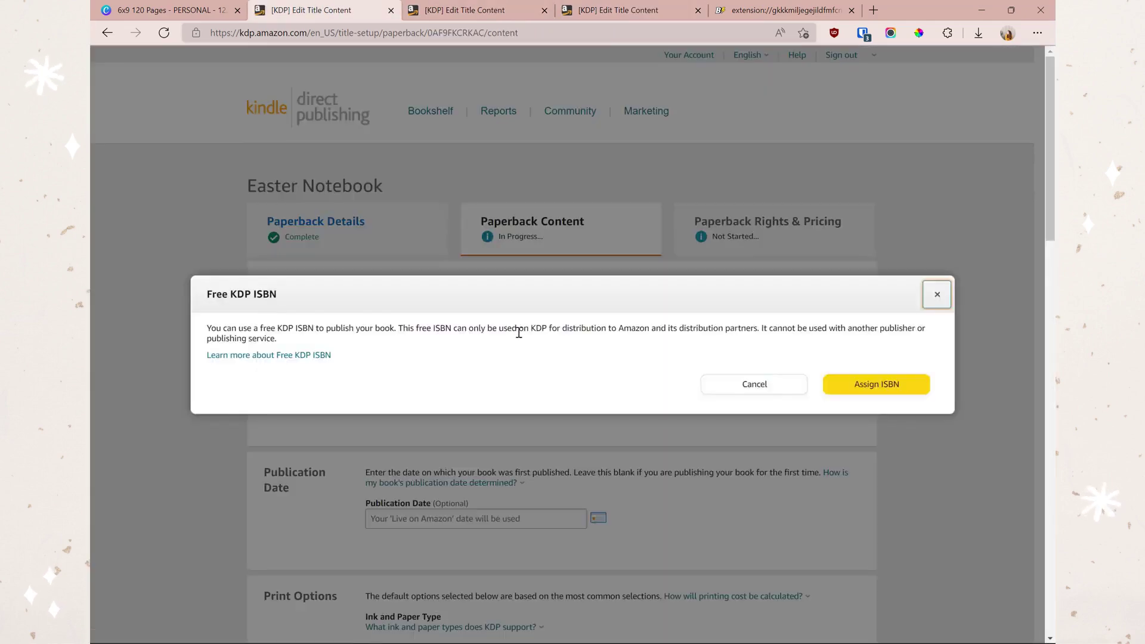
pyautogui.click(835, 384)
pyautogui.hotkey('ctrl', '3')
pyautogui.click(576, 333)
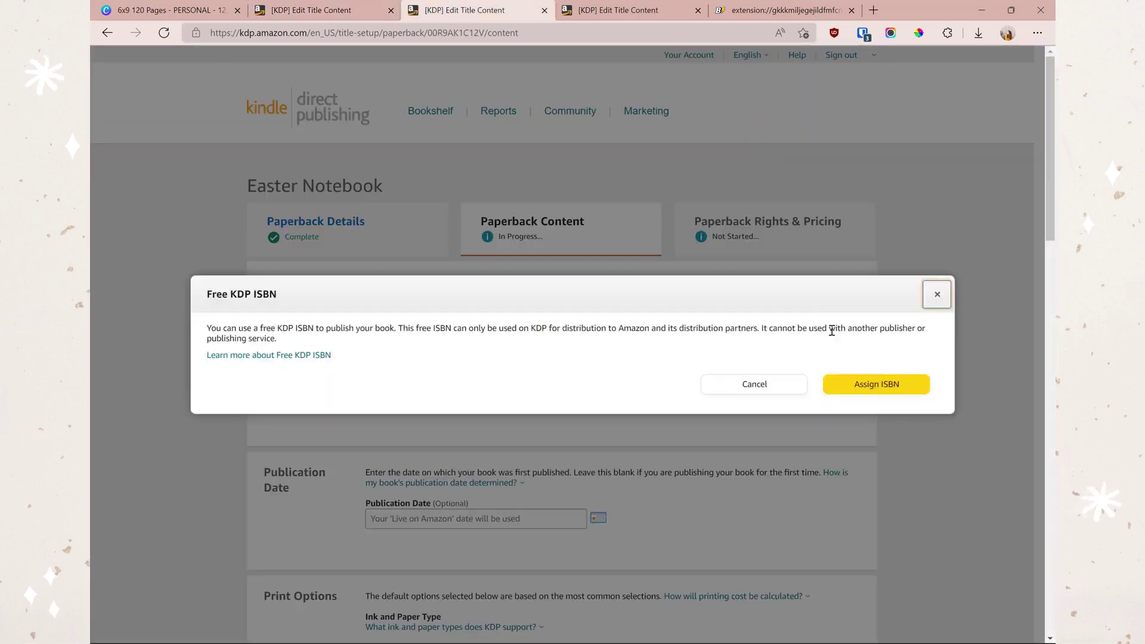
pyautogui.click(883, 387)
pyautogui.hotkey('ctrl', '4')
pyautogui.click(587, 335)
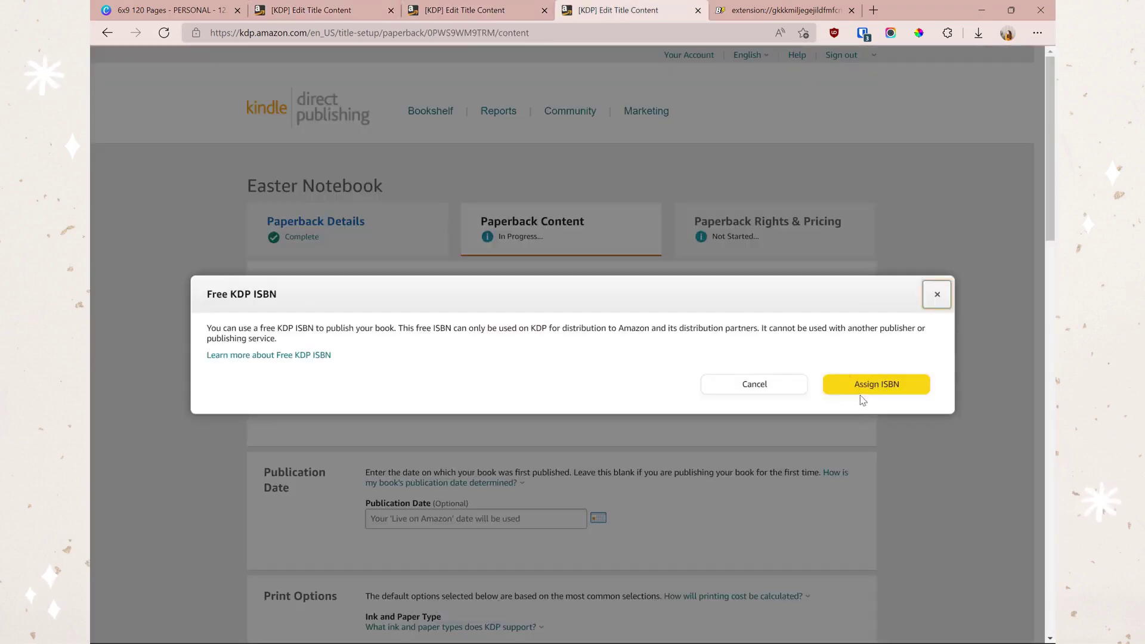
pyautogui.click(866, 386)
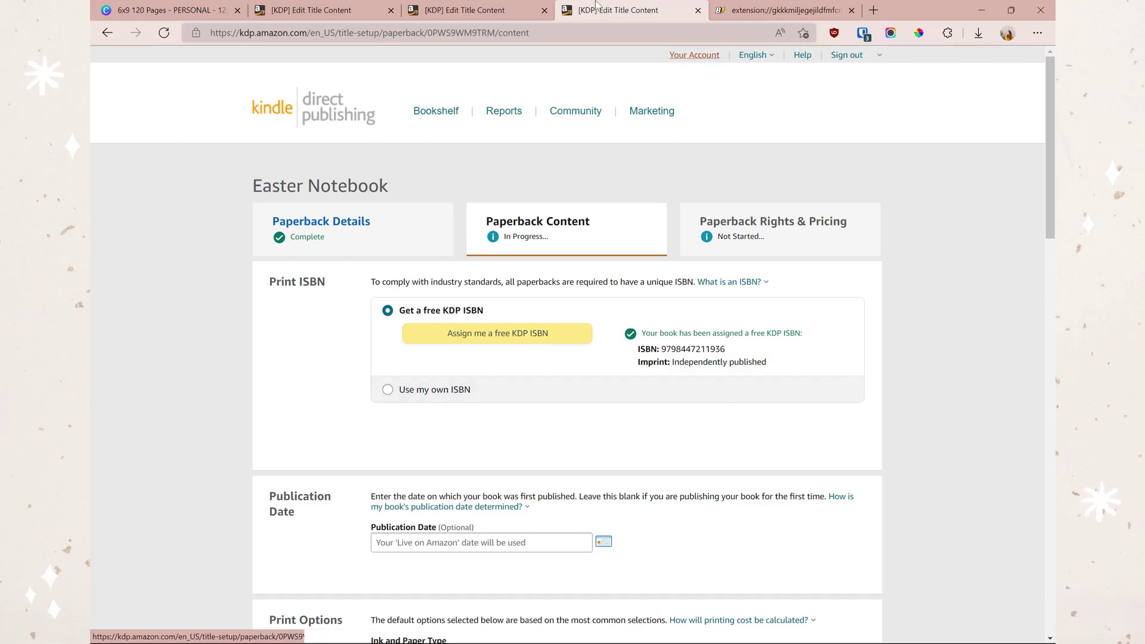
# Compare the ISBN sections on the content pages of the three Easter Notebook paperbacks
pyautogui.click(465, 10)
pyautogui.click(311, 10)
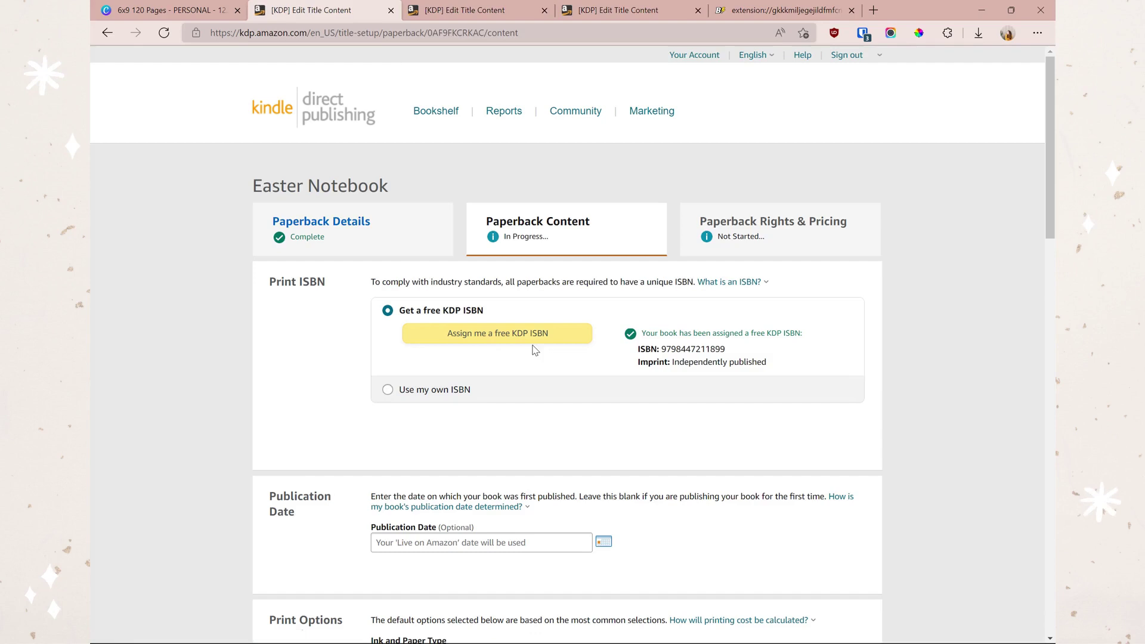
pyautogui.hotkey('ctrl', 'Tab')
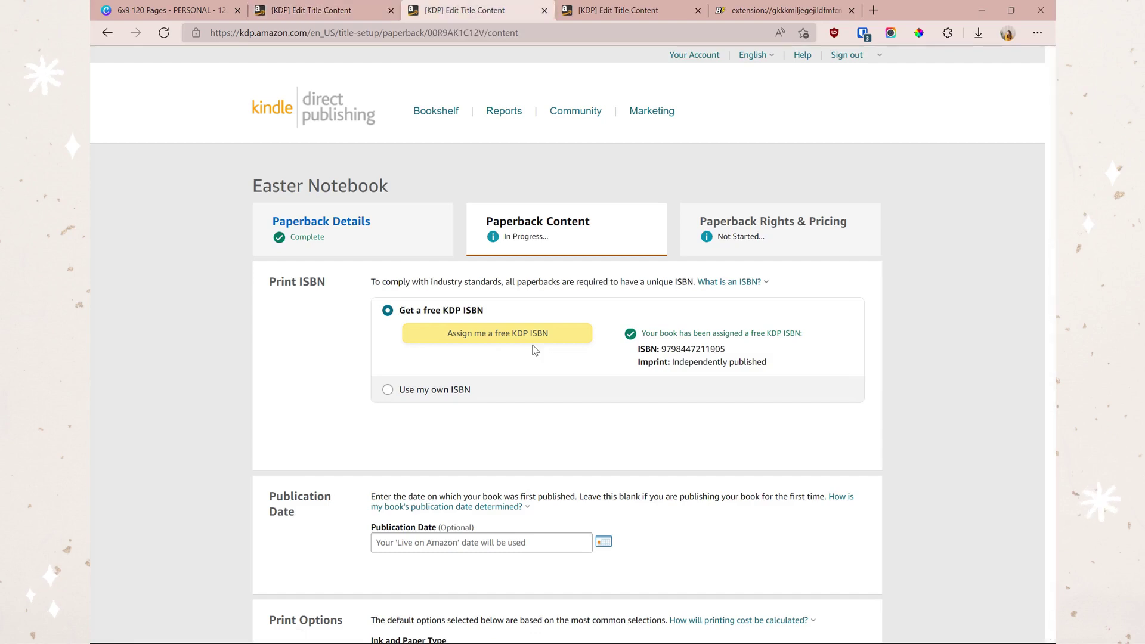
pyautogui.hotkey('ctrl', 'Tab')
pyautogui.hotkey('ctrl', 'shift', 'Tab')
pyautogui.hotkey('ctrl', 'shift', 'Tab')
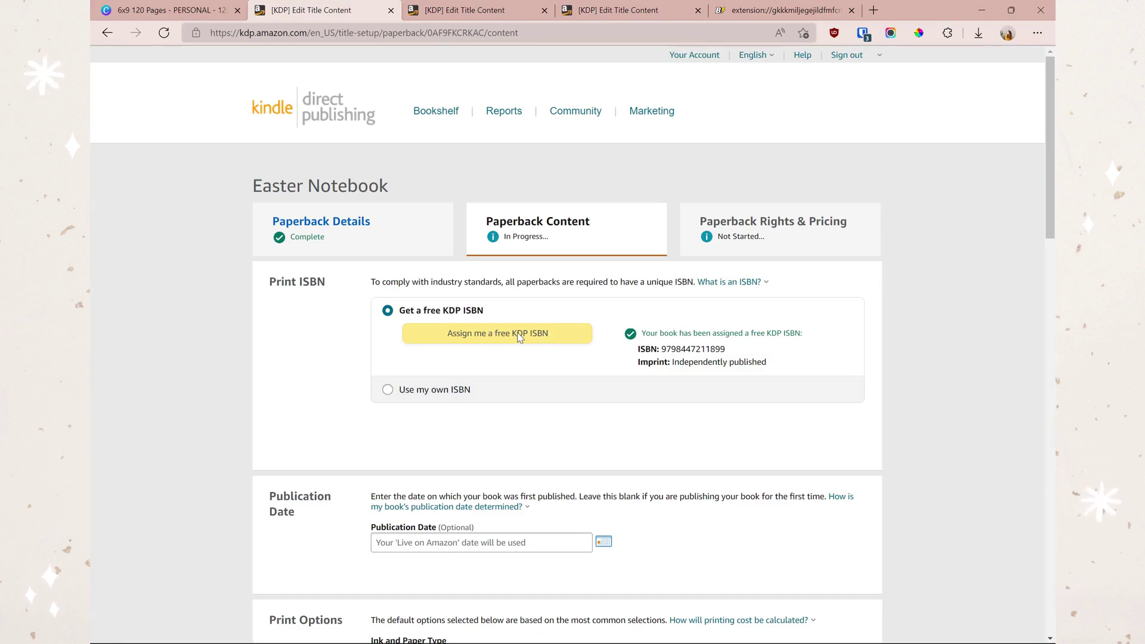
pyautogui.hotkey('ctrl', 'Tab')
pyautogui.hotkey('ctrl', 'Tab')
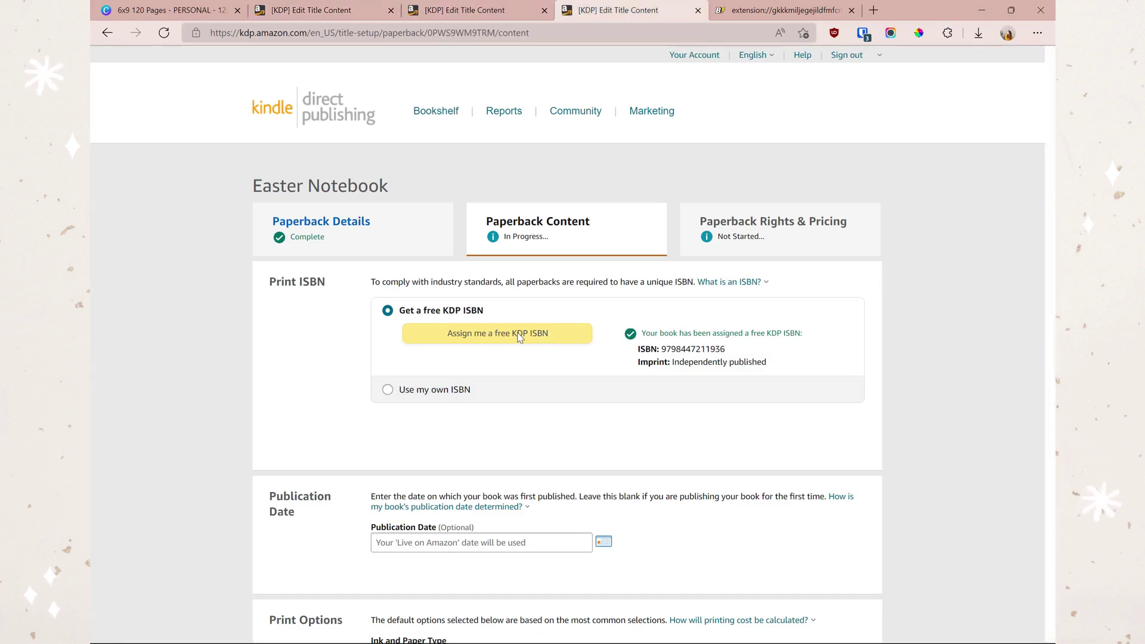
pyautogui.hotkey('ctrl', 'shift', 'Tab')
pyautogui.hotkey('ctrl', 'shift', 'Tab')
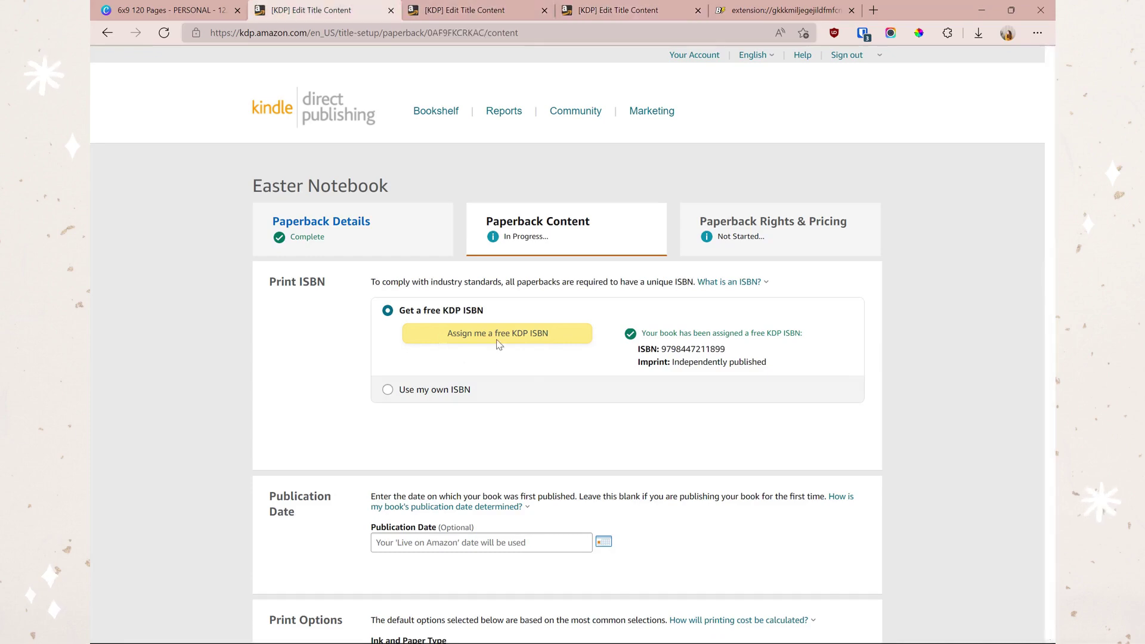
# Set the bleed settings to Bleed (PDF only) for all three paperbacks
pyautogui.scroll(-8, 473, 325)
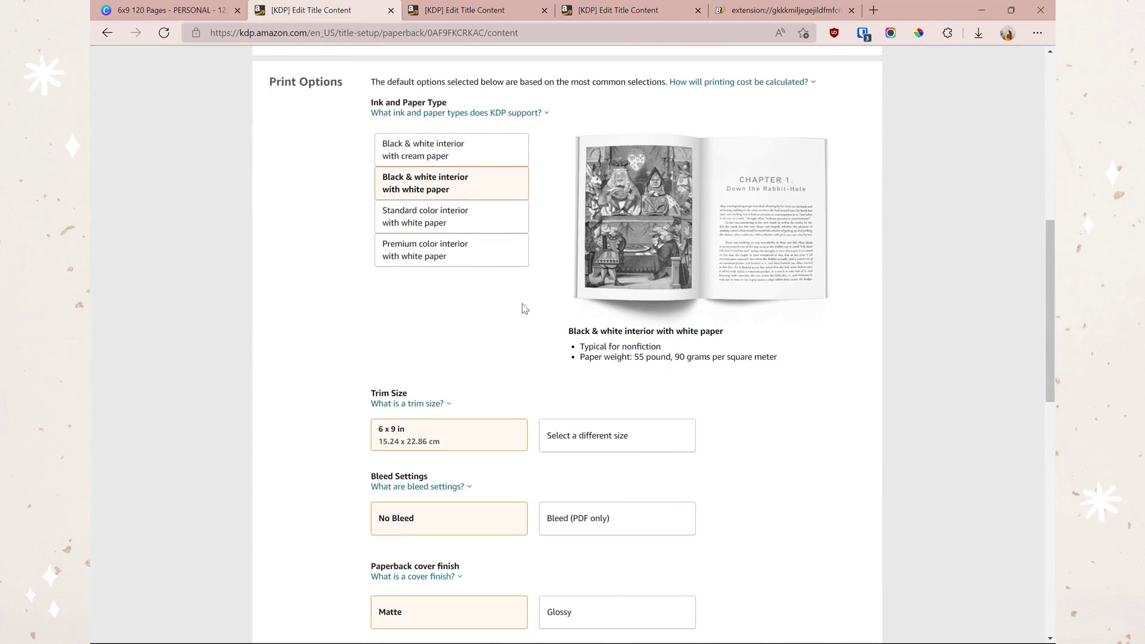
pyautogui.scroll(-1, 610, 336)
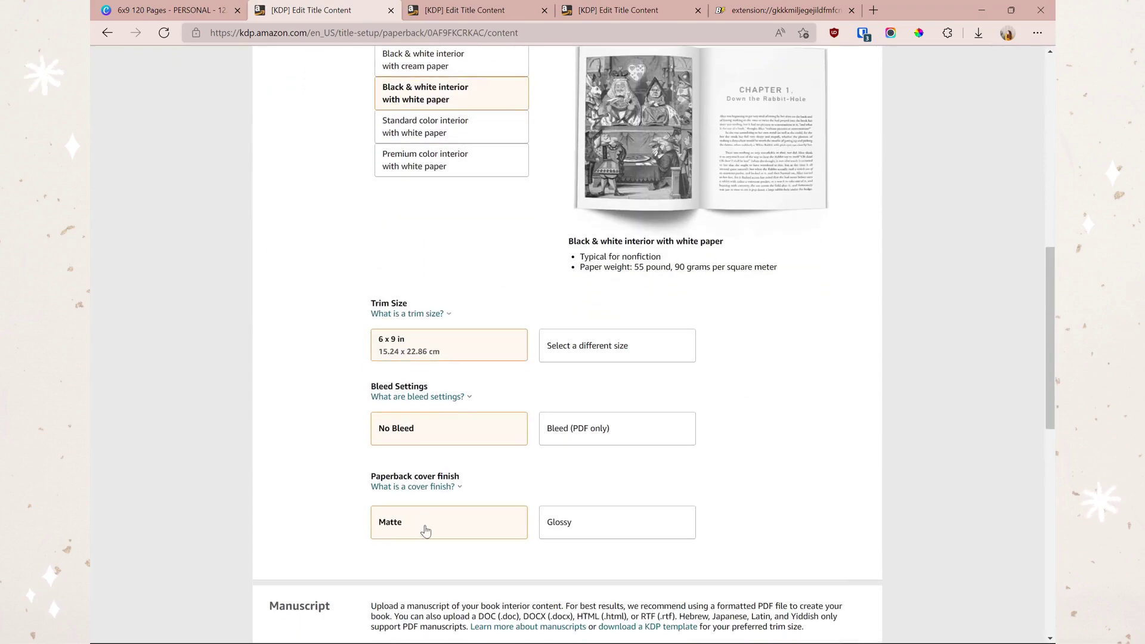
pyautogui.click(625, 434)
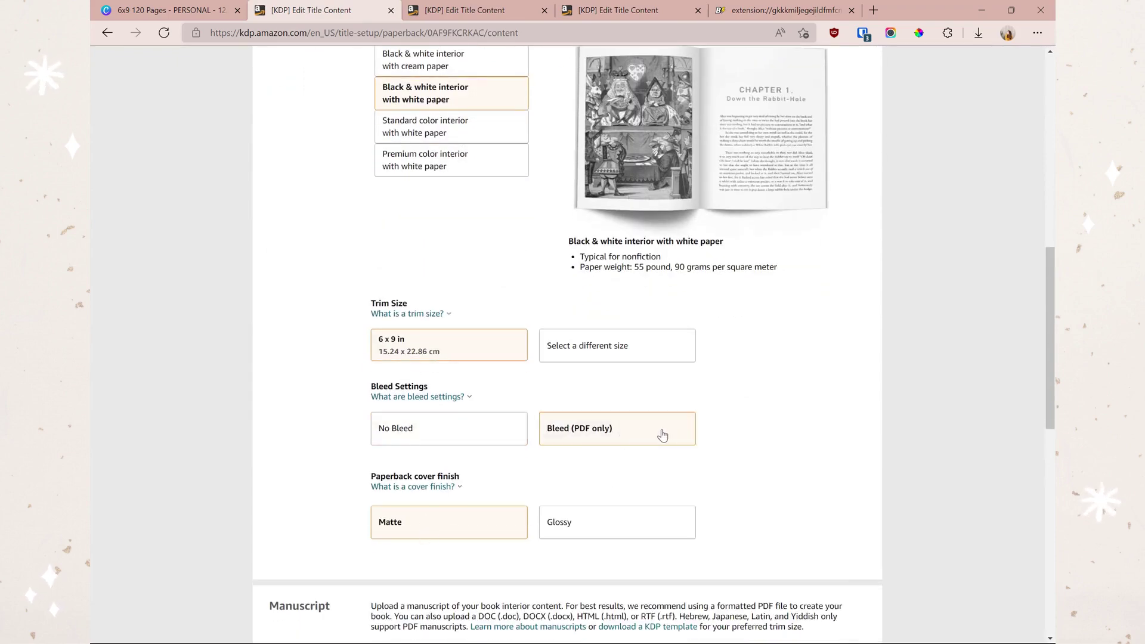
pyautogui.click(465, 10)
pyautogui.click(630, 340)
pyautogui.hotkey('ctrl', 'shift', 'Tab')
pyautogui.scroll(-10, 698, 378)
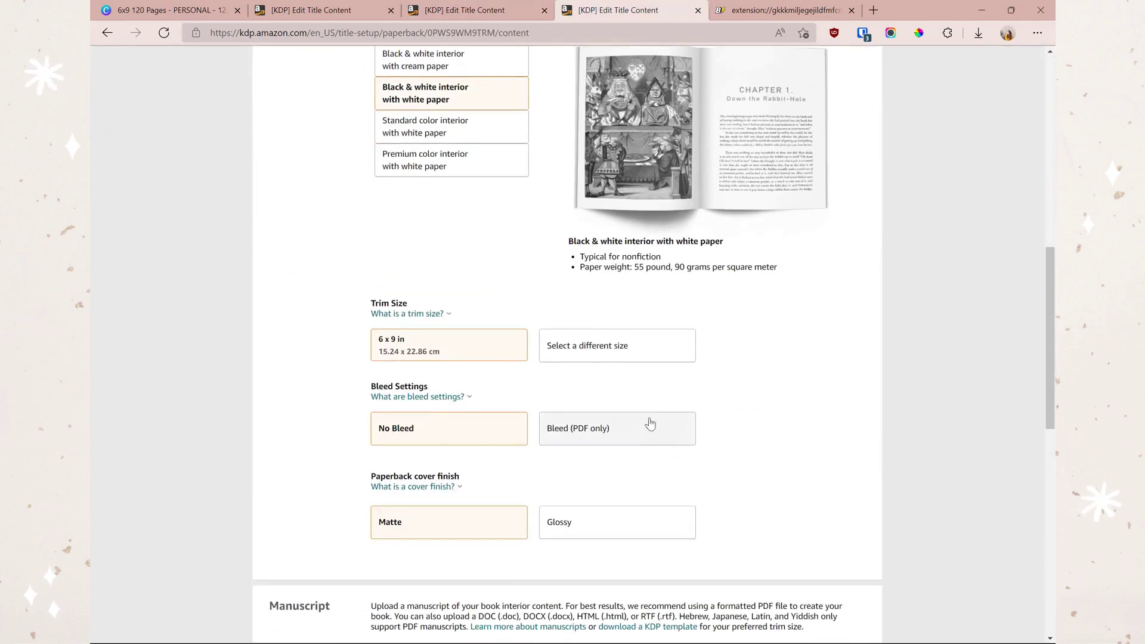
pyautogui.click(648, 427)
# Launch the print previewer for the first paperback and view the third book's cover preview
pyautogui.scroll(-3, 715, 398)
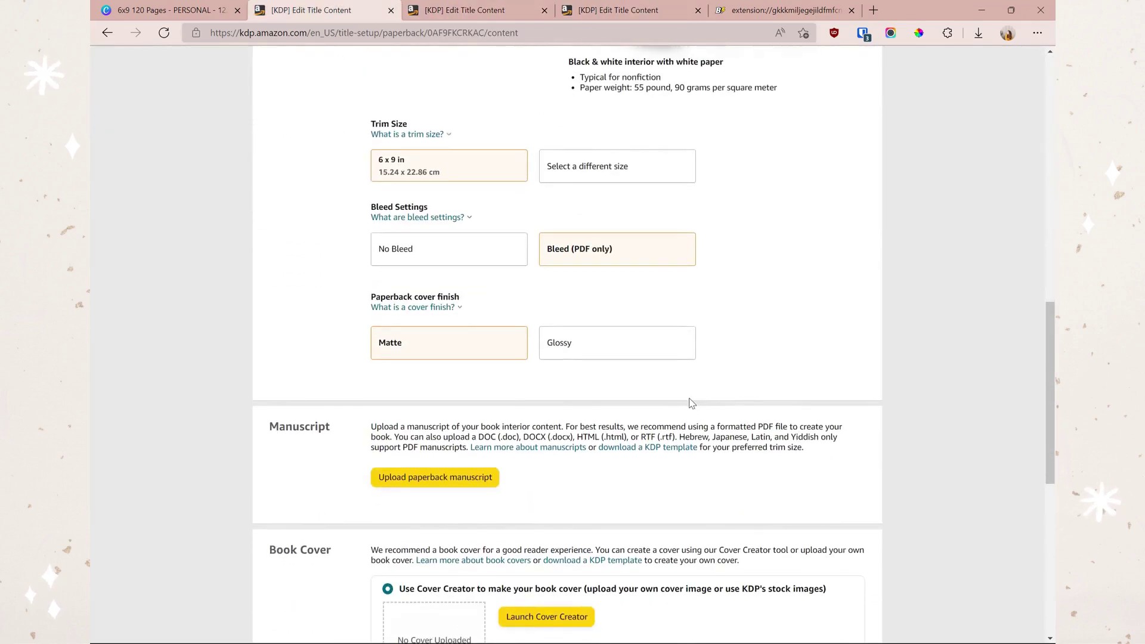
pyautogui.scroll(-2, 489, 465)
pyautogui.scroll(-4, 513, 453)
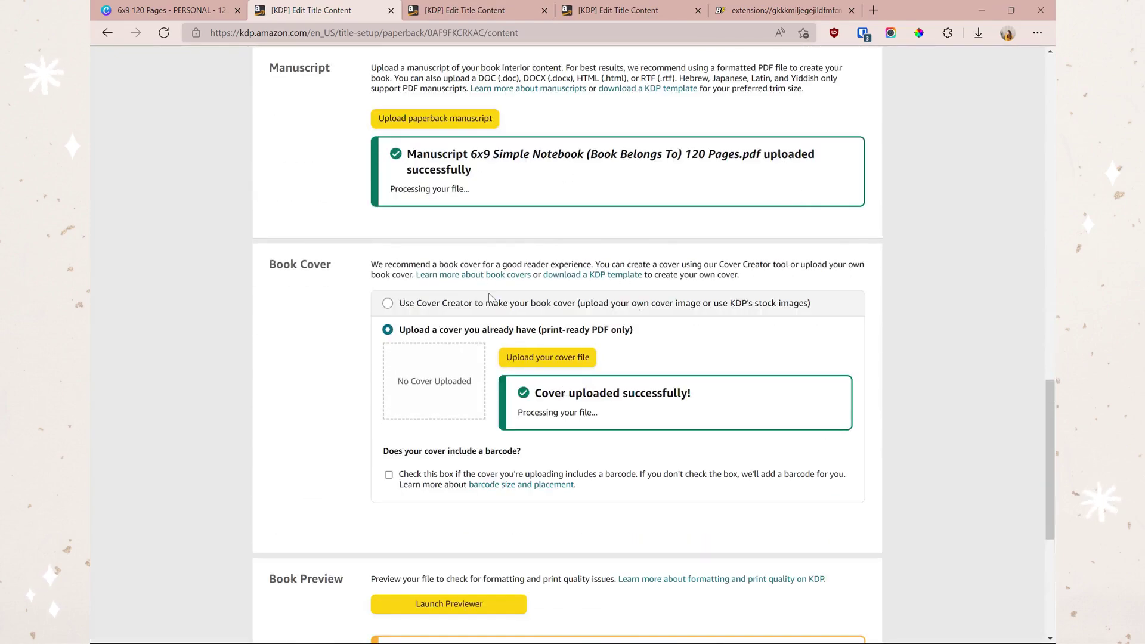
pyautogui.scroll(-2, 512, 388)
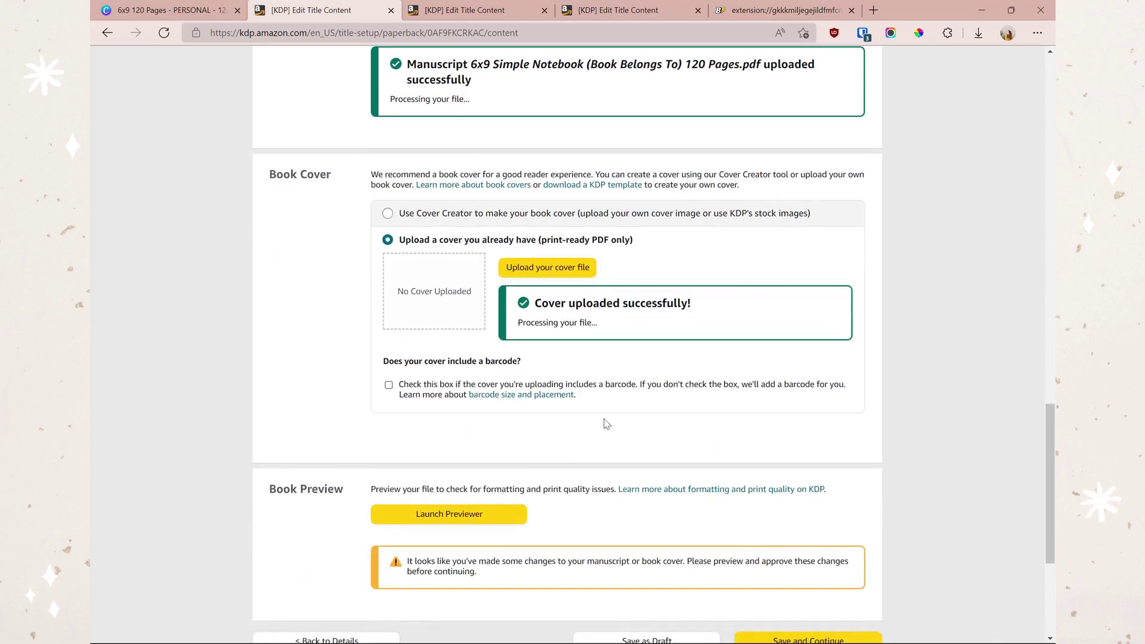
pyautogui.click(488, 514)
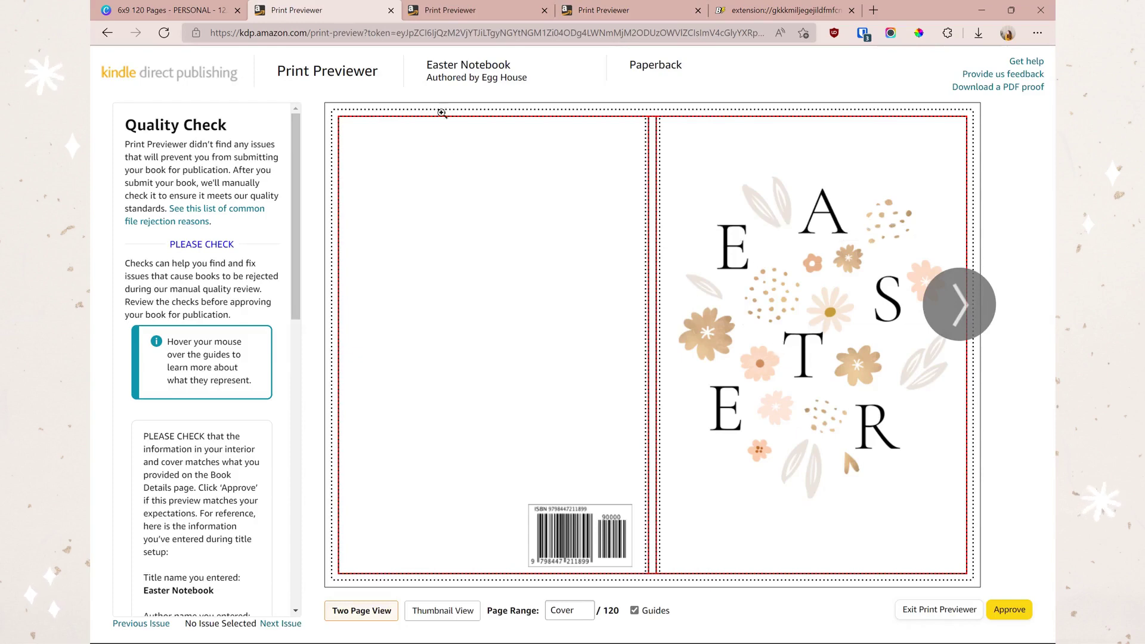
pyautogui.click(635, 8)
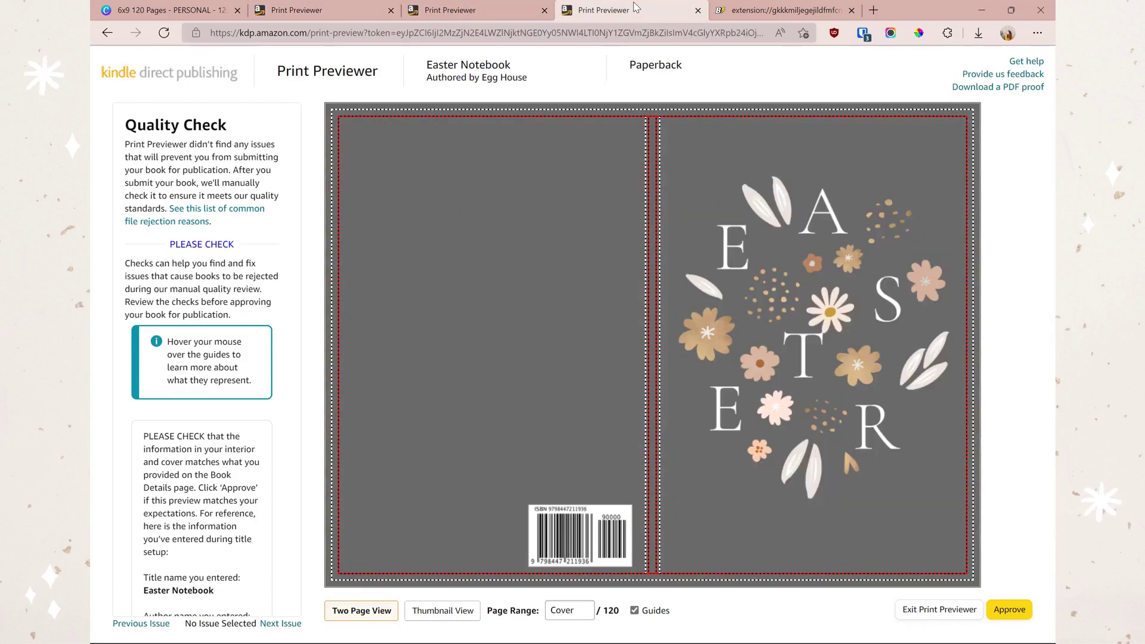
# Approve the print previews of all three Easter Notebook paperbacks
pyautogui.click(307, 13)
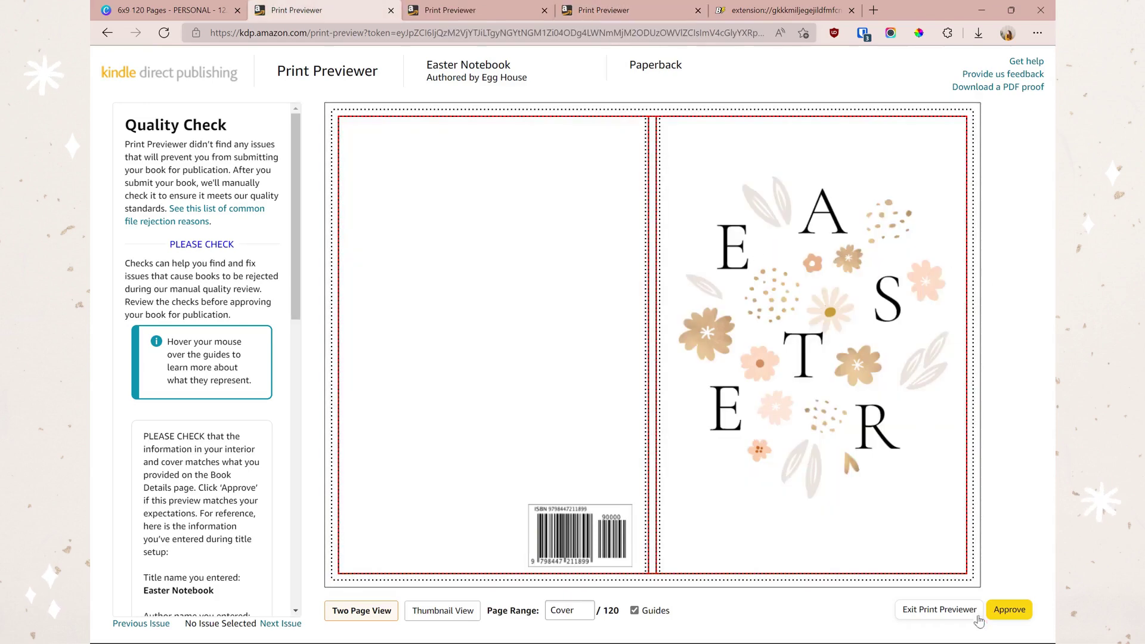
pyautogui.hotkey('ctrl', 'Tab')
pyautogui.hotkey('ctrl', 'Tab')
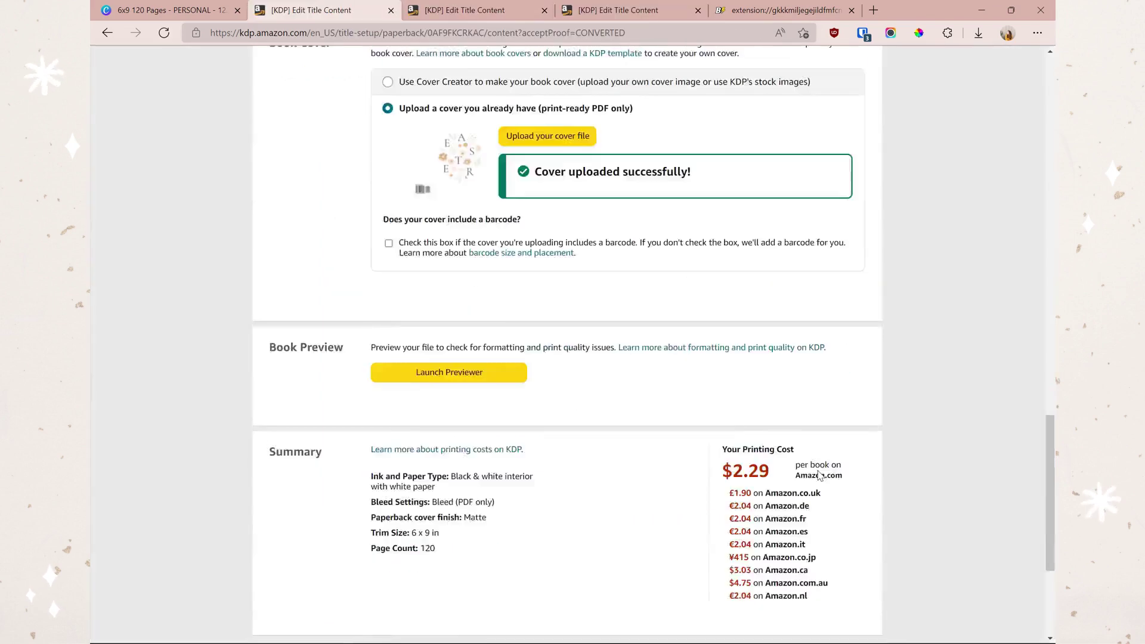
# Save the content pages of all three Easter Notebook paperbacks and continue to their pricing pages
pyautogui.scroll(-4, 849, 417)
pyautogui.click(850, 417)
pyautogui.scroll(-15, 853, 423)
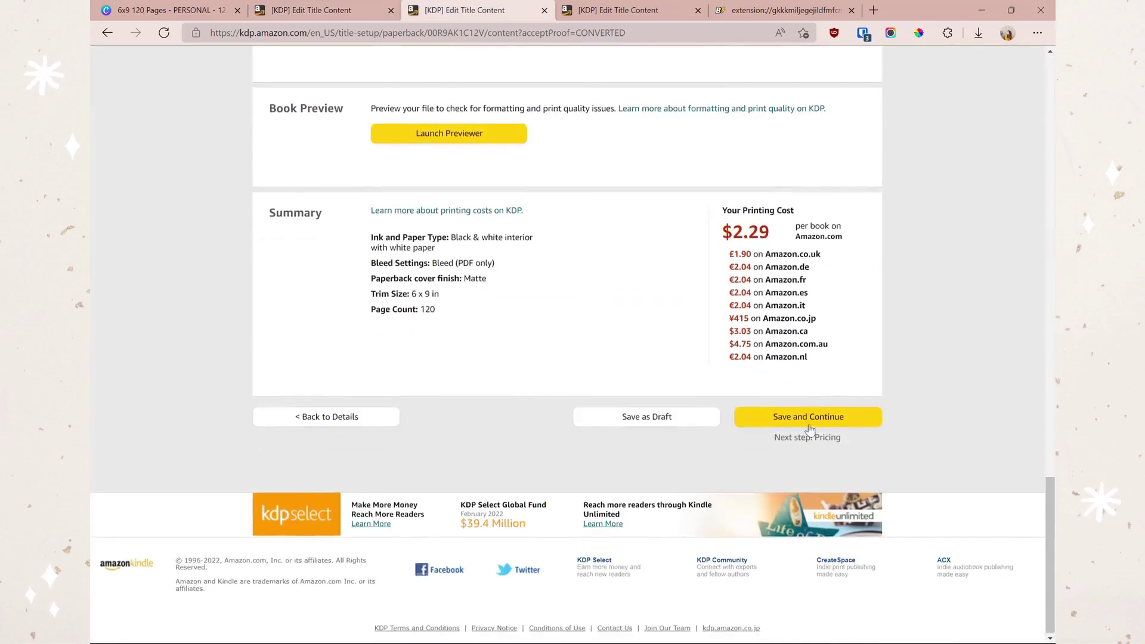
pyautogui.click(809, 420)
pyautogui.hotkey('ctrl', 'Tab')
pyautogui.scroll(-10, 824, 407)
pyautogui.click(836, 417)
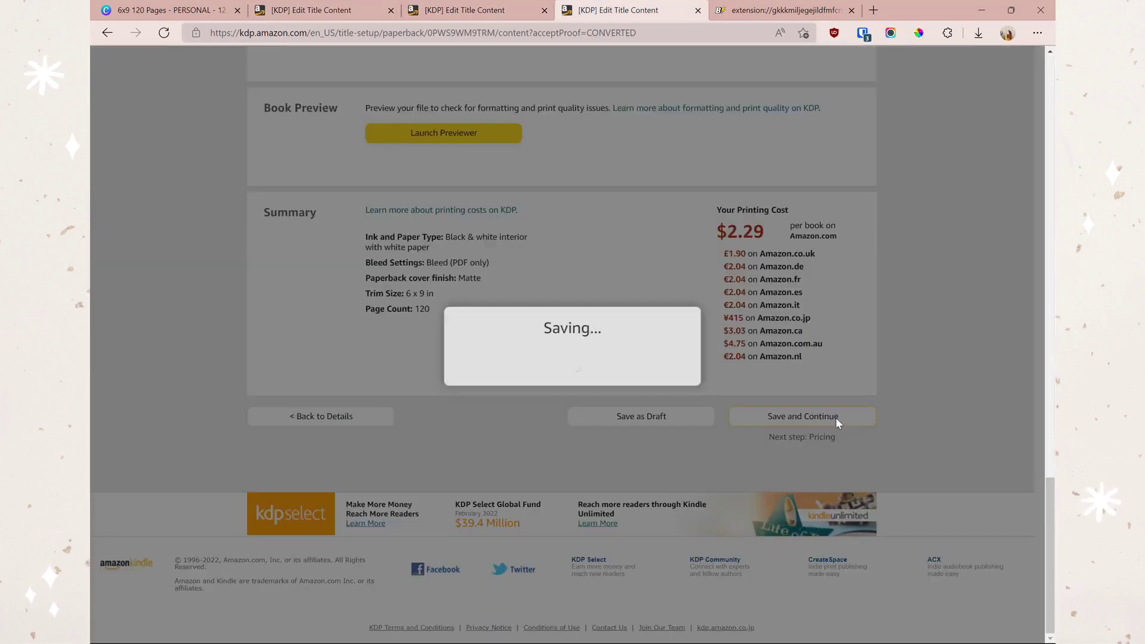
# Set the first paperback's Amazon.com list price to $5.99
pyautogui.hotkey('ctrl', 'shift', 'Tab')
pyautogui.hotkey('ctrl', 'shift', 'Tab')
pyautogui.click(494, 426)
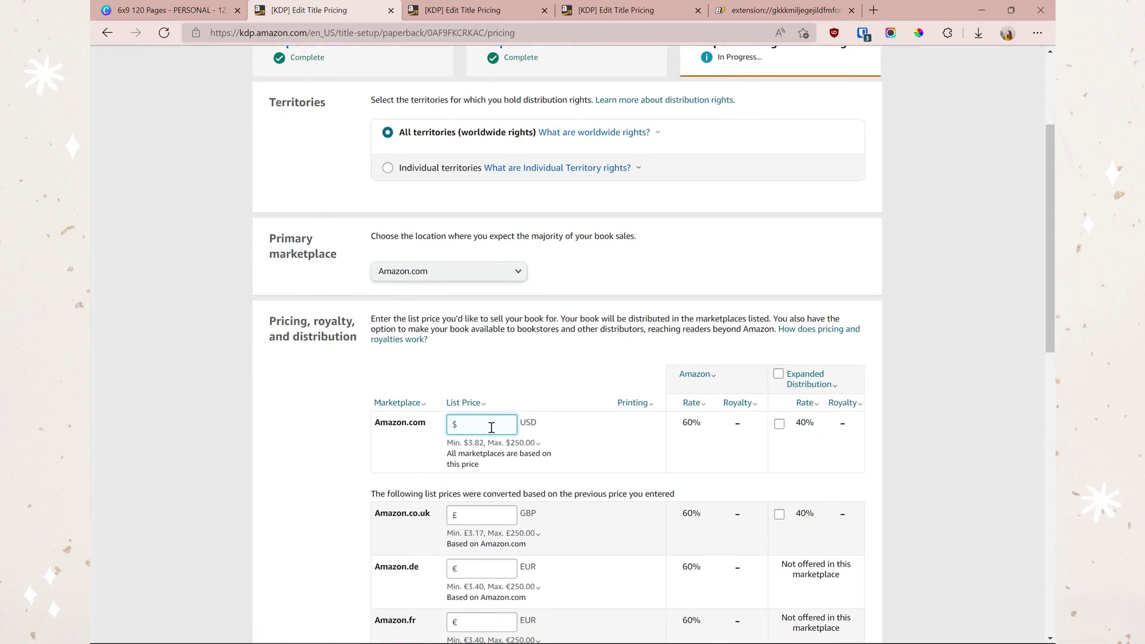
pyautogui.click(530, 402)
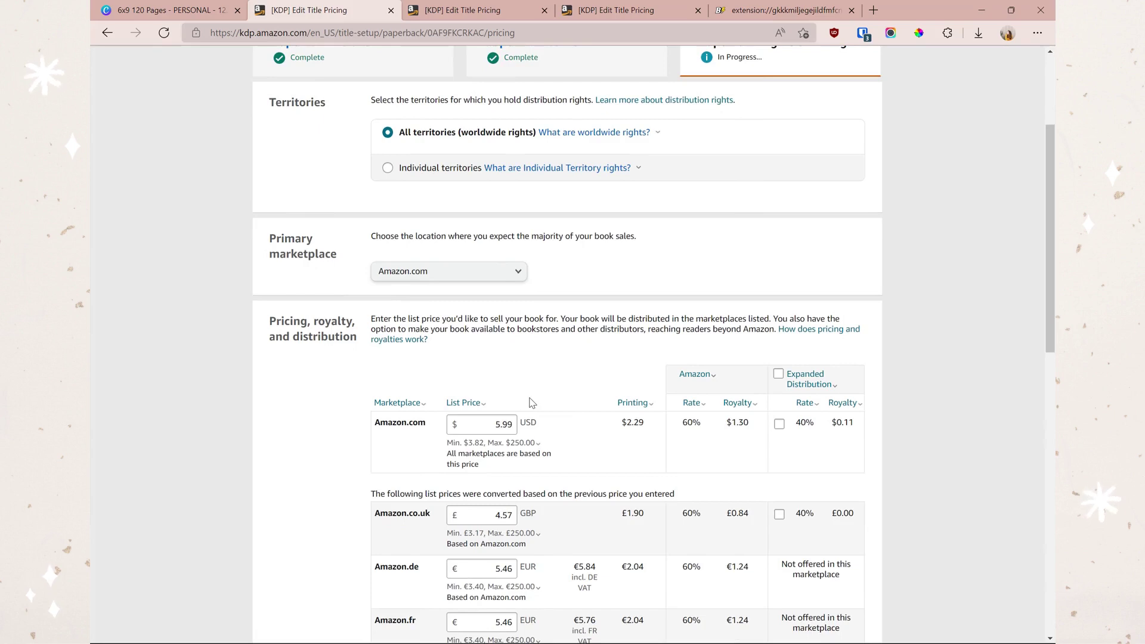
# Set the first paperback's list prices to ¥836 on Amazon.co.jp and $9.94 AUD on Amazon.com.au
pyautogui.scroll(-5, 532, 402)
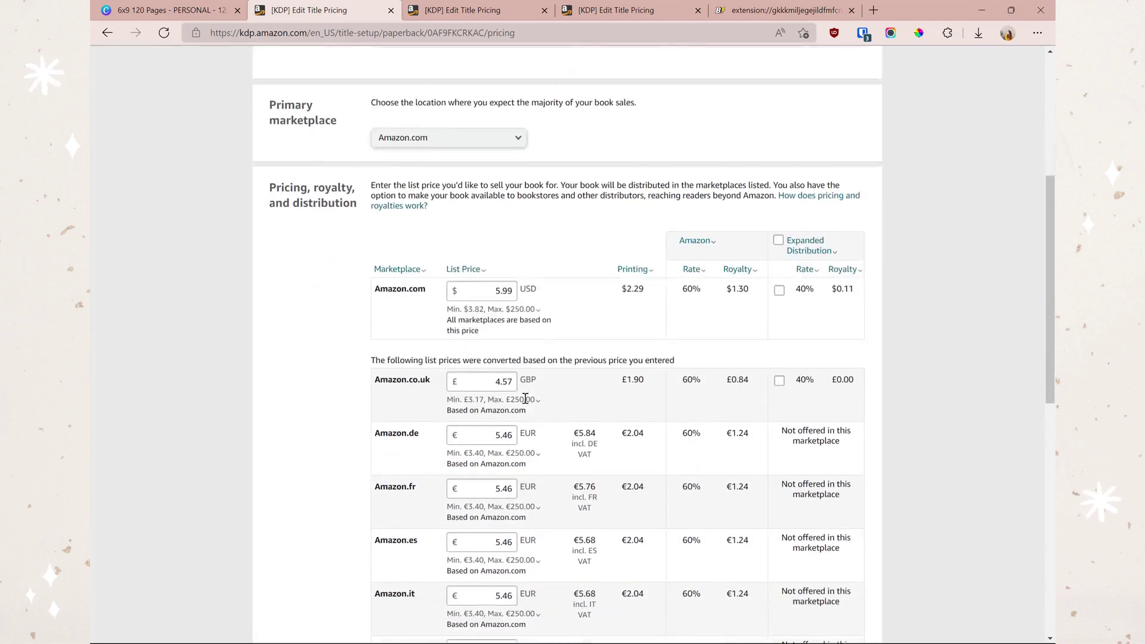
pyautogui.scroll(-2, 525, 403)
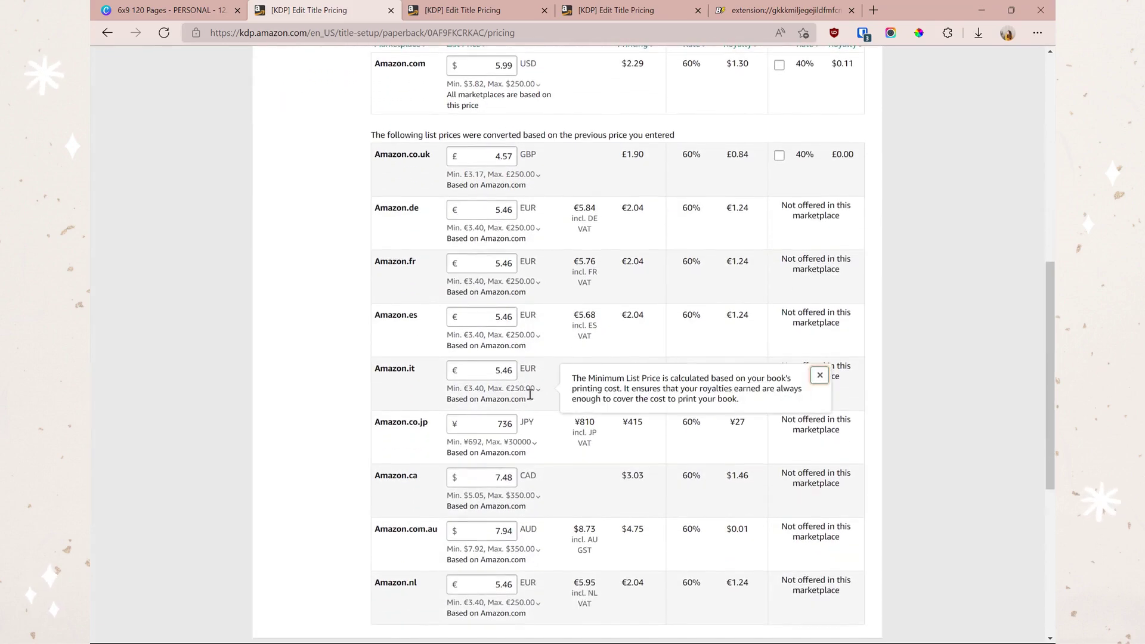
pyautogui.moveTo(498, 424); pyautogui.dragTo(503, 424)
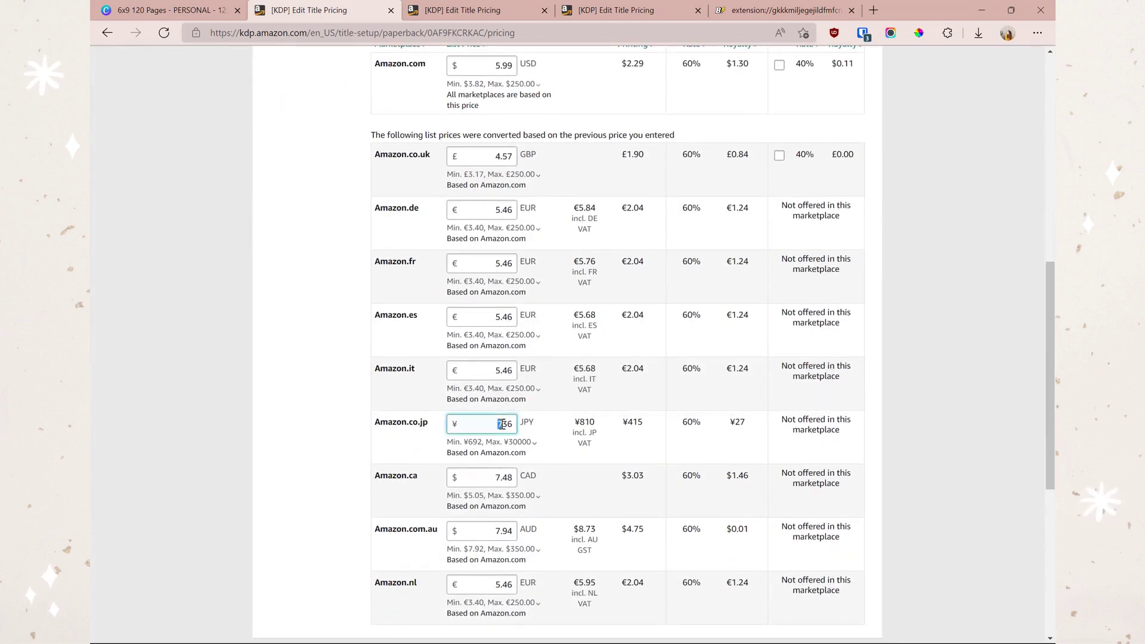
pyautogui.write('8')
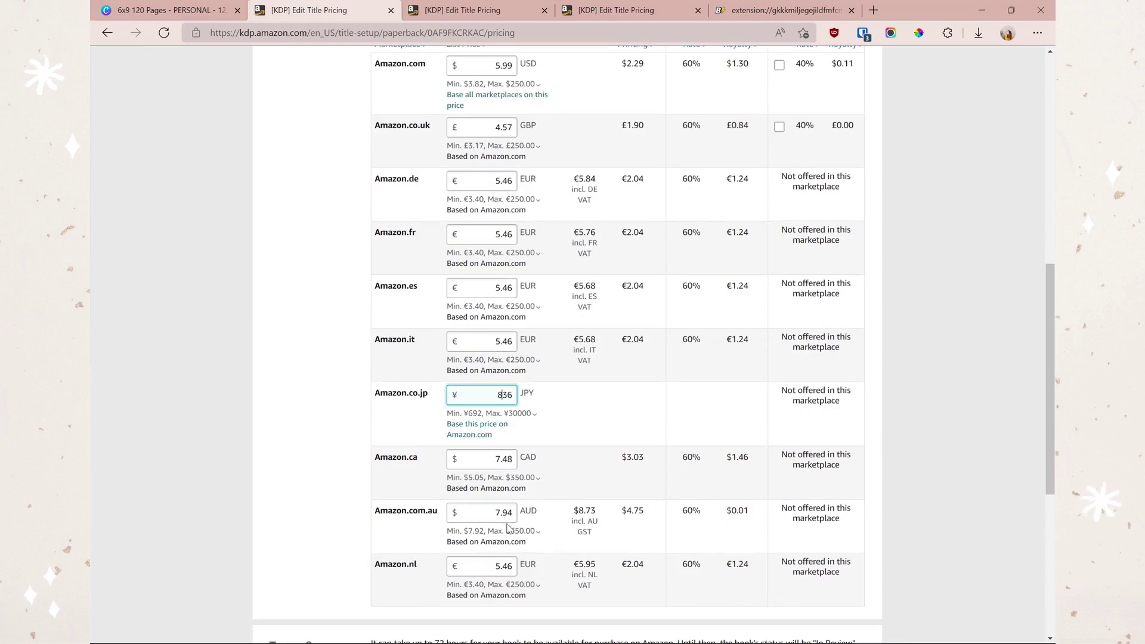
pyautogui.click(500, 513)
pyautogui.write('8')
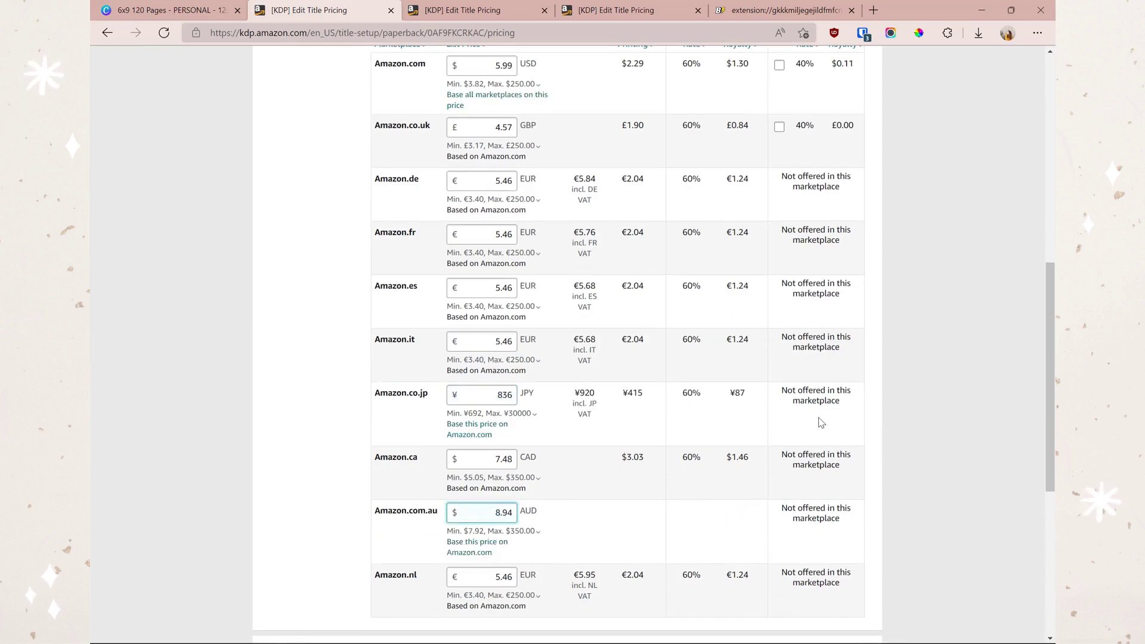
pyautogui.write('9')
# Publish all three paperbacks, with the second and third also priced at $5.99 on Amazon.com, and check their submission confirmations
pyautogui.scroll(-6, 495, 511)
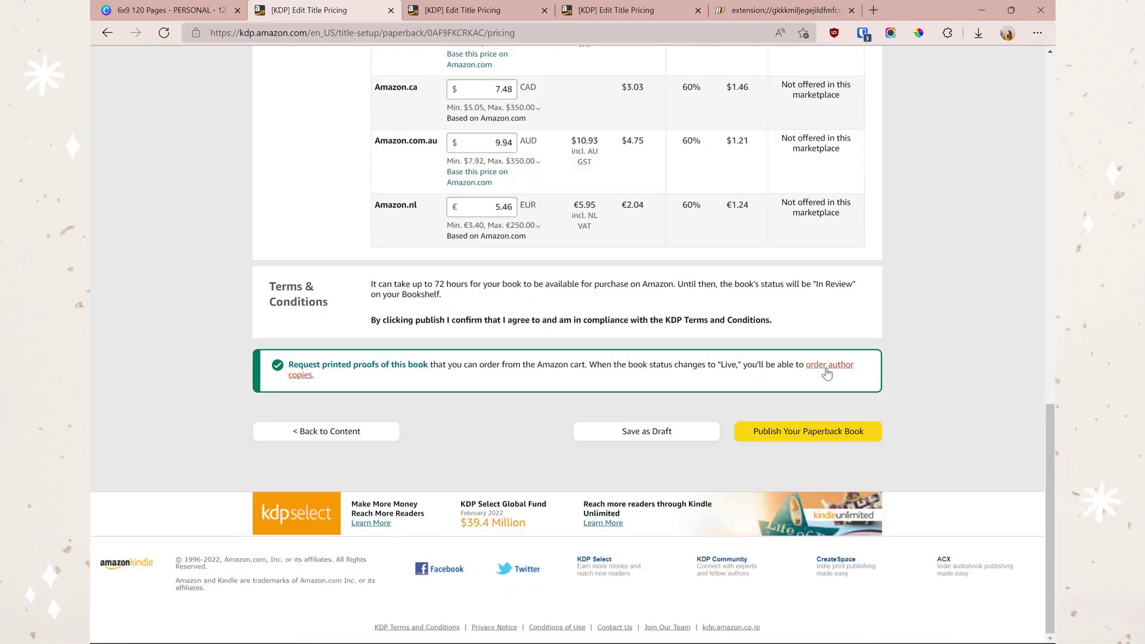
pyautogui.click(803, 431)
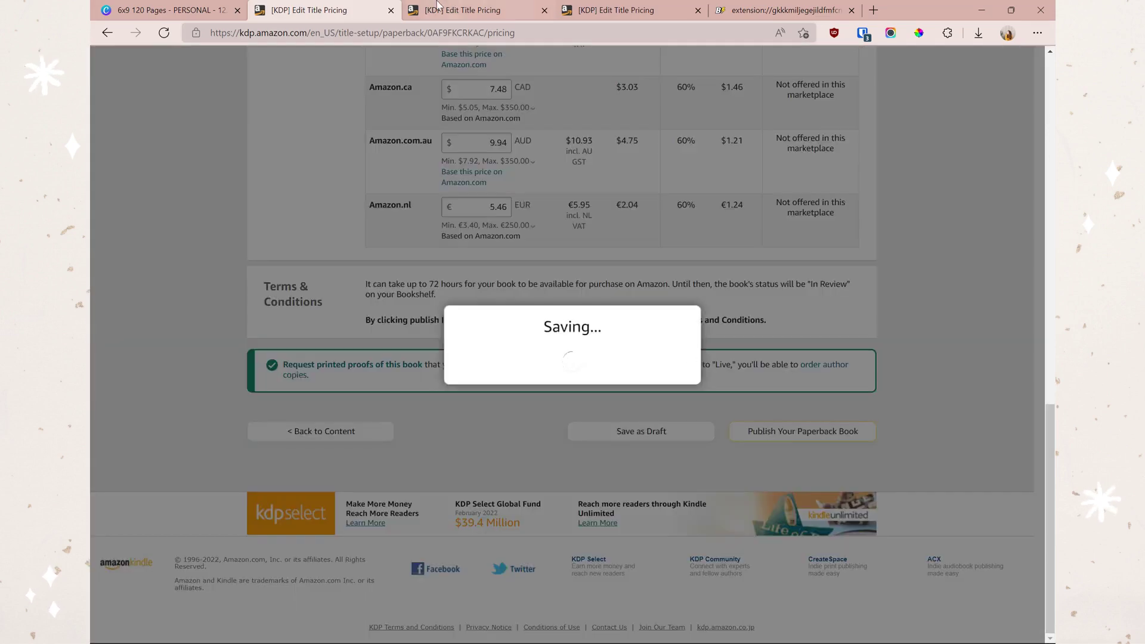
pyautogui.hotkey('ctrl', 'Tab')
pyautogui.click(495, 426)
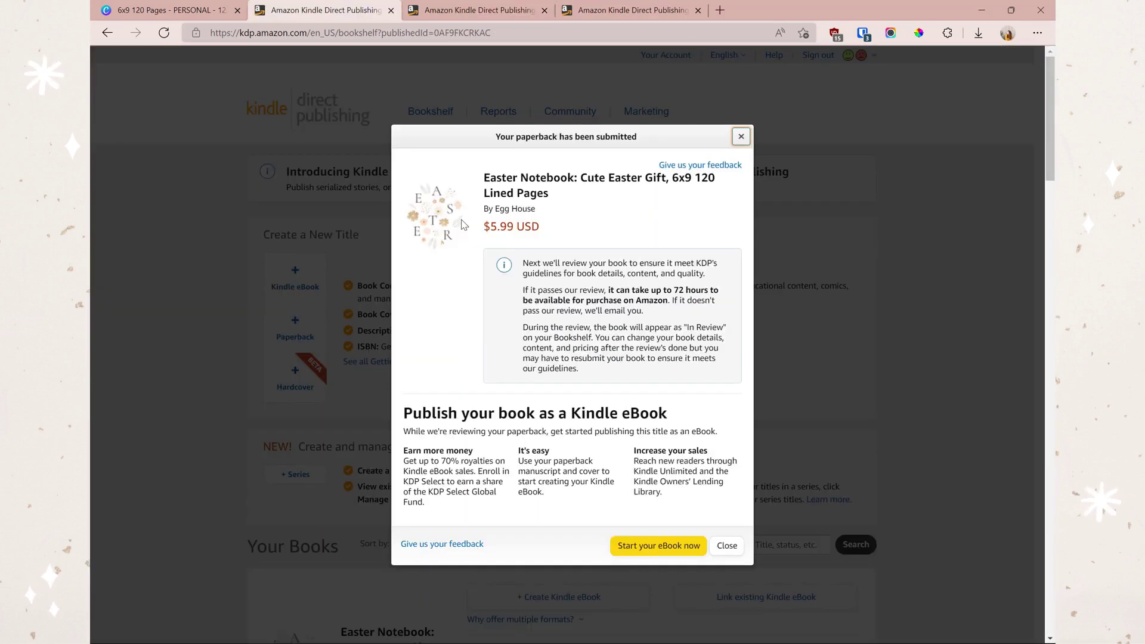
pyautogui.hotkey('ctrl', 'Tab')
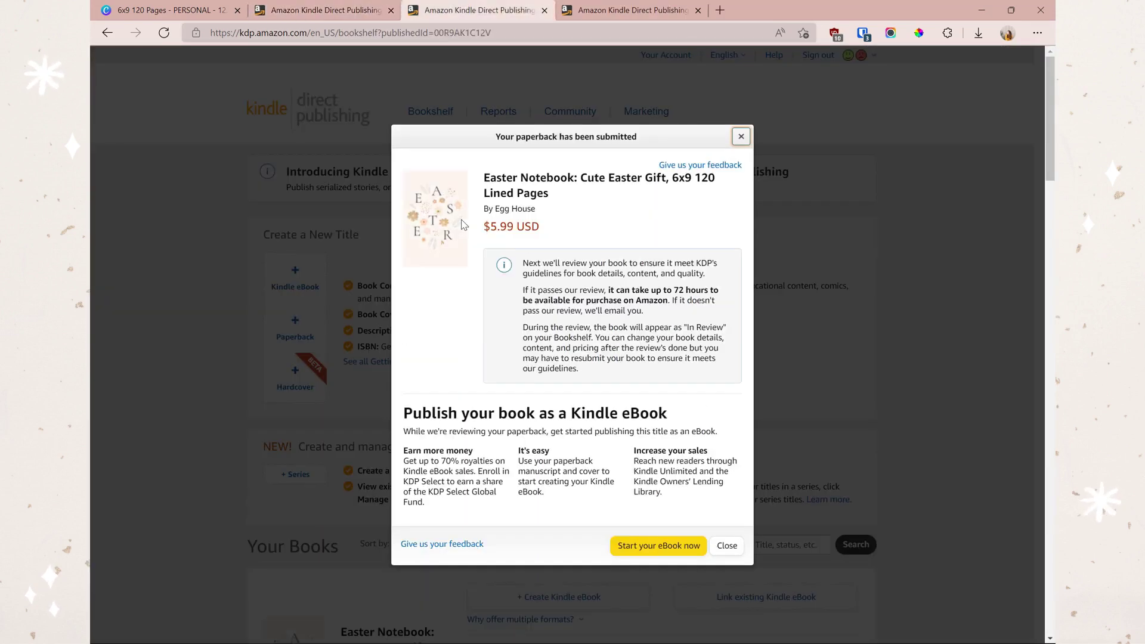
pyautogui.hotkey('ctrl', 'Tab')
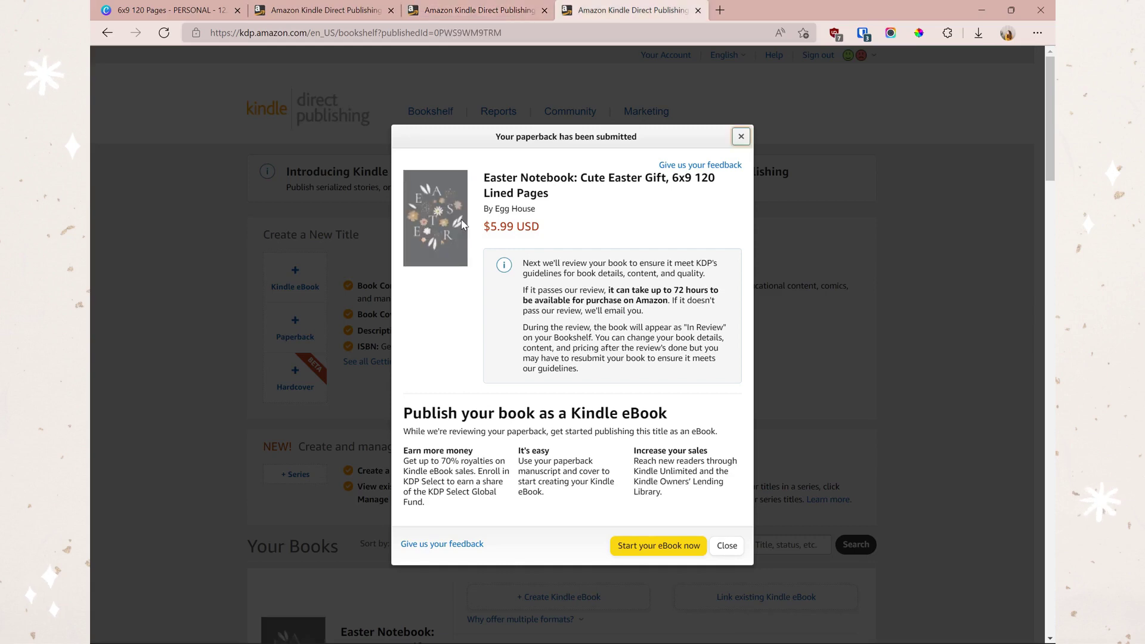